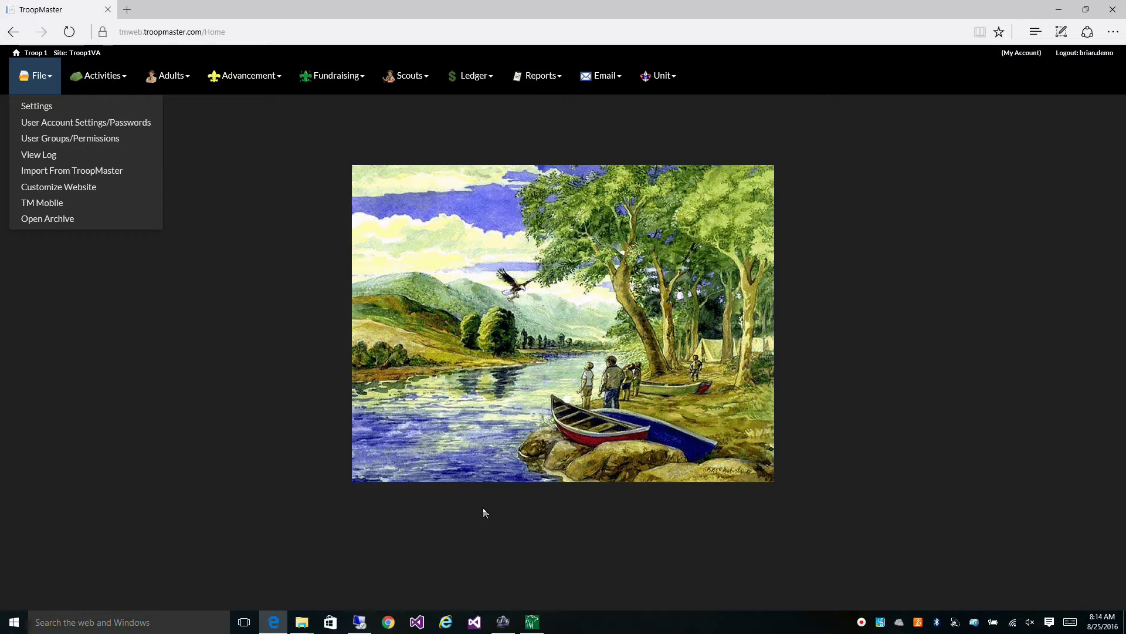
Switch to the TroopMaster 2016 desktop program and start the TroopMaster 2016 data export
mouse_move(538, 629)
click(532, 578)
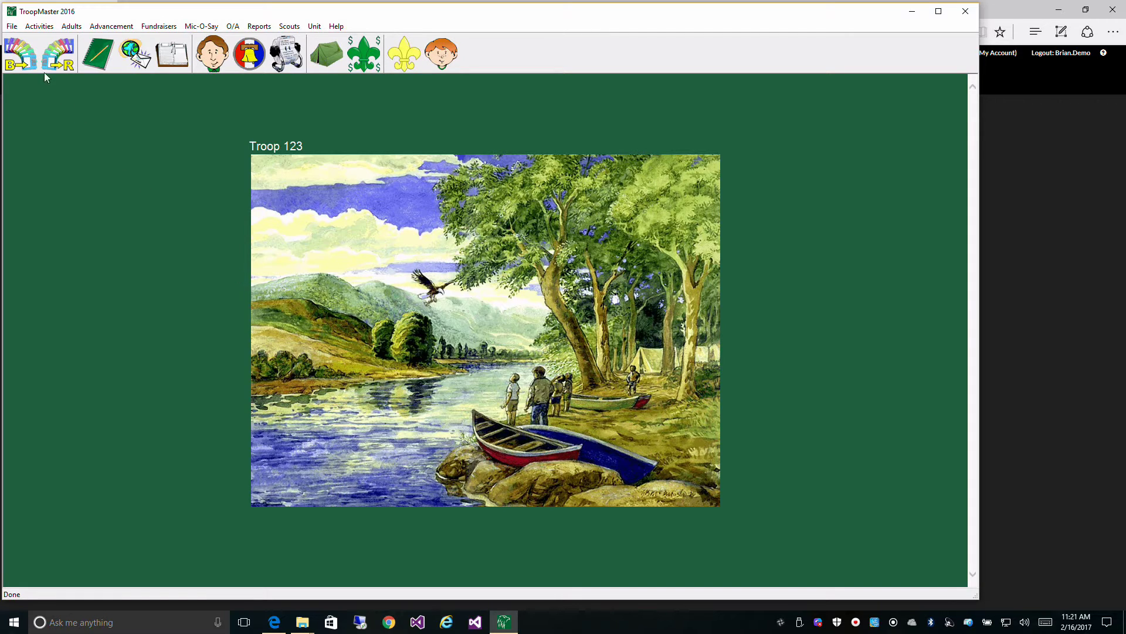
click(12, 27)
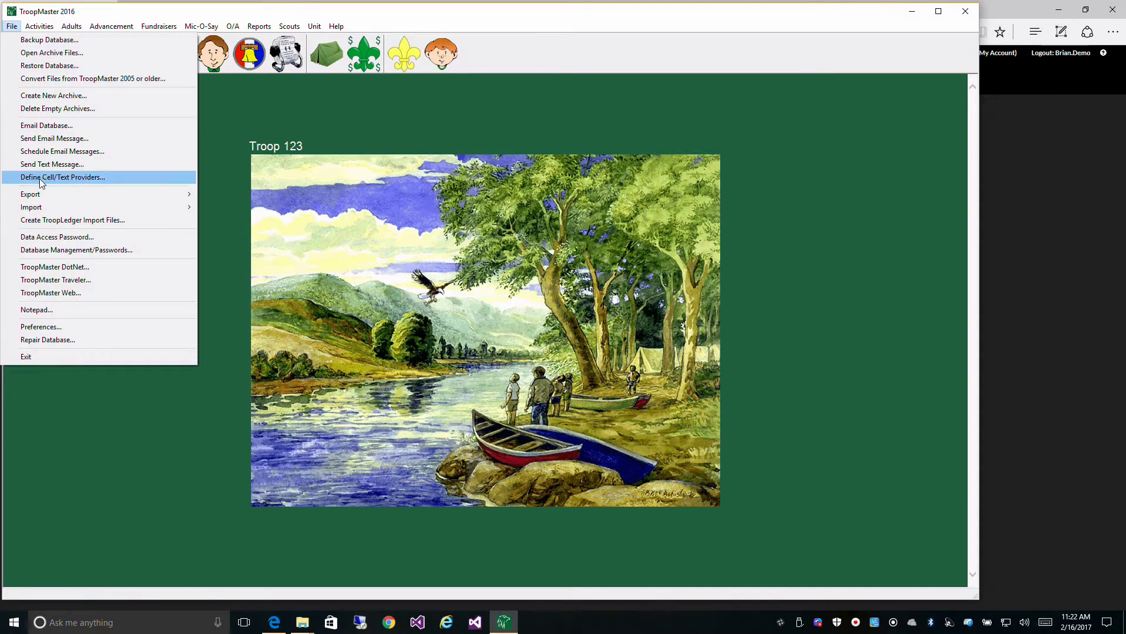
mouse_move(44, 198)
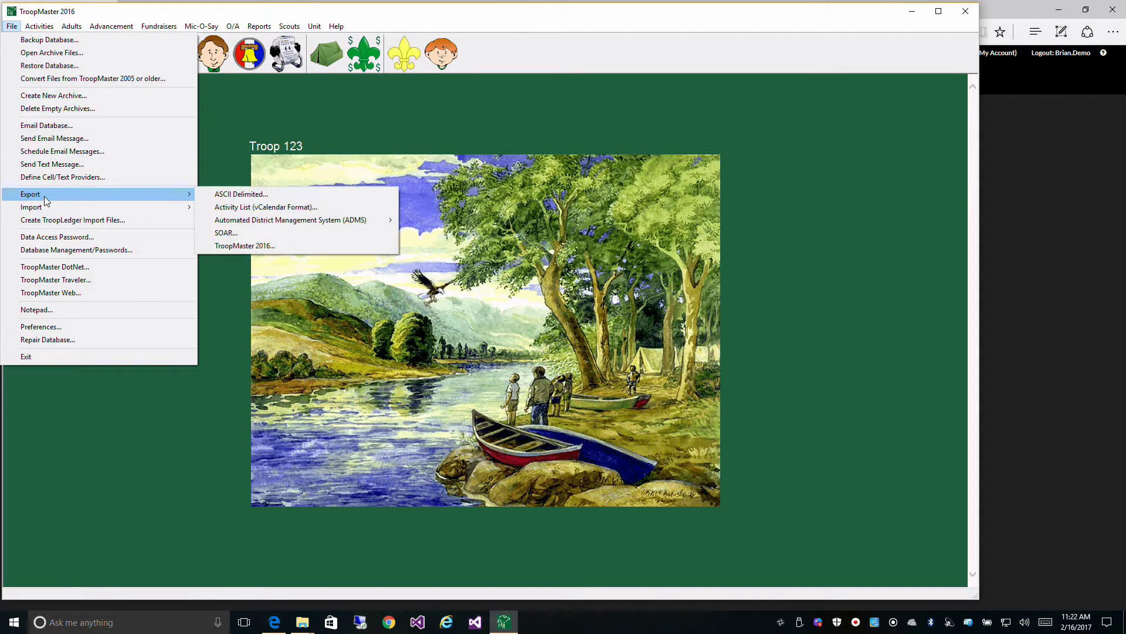
click(250, 246)
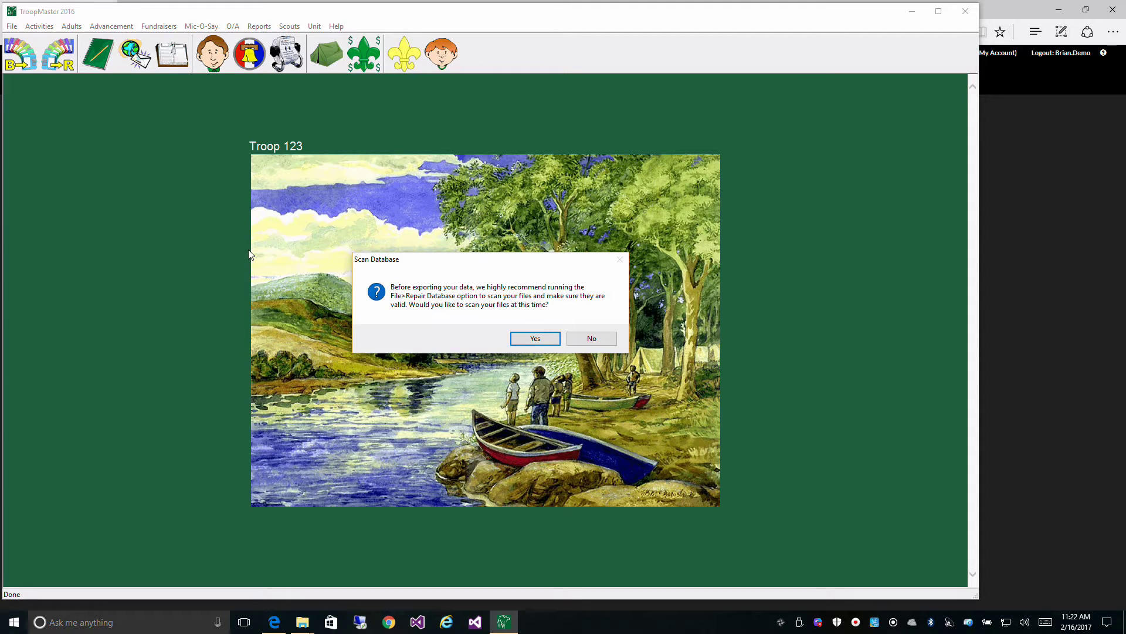
Run the recommended database repair scan, and exit the export to view the list of unlinked duplicate members
click(543, 341)
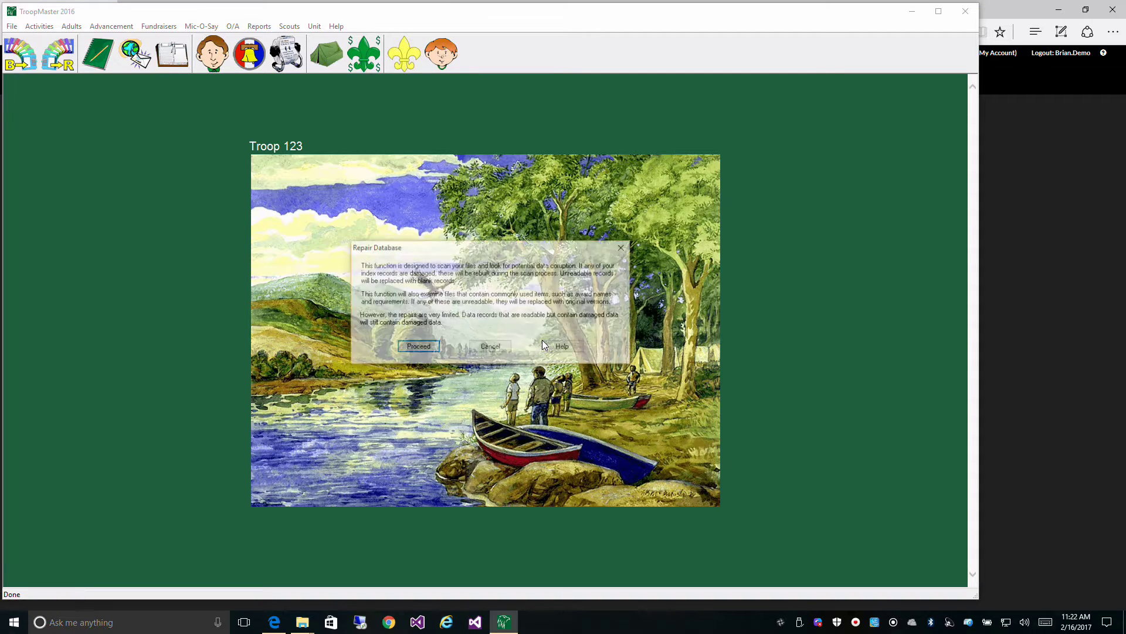
click(421, 348)
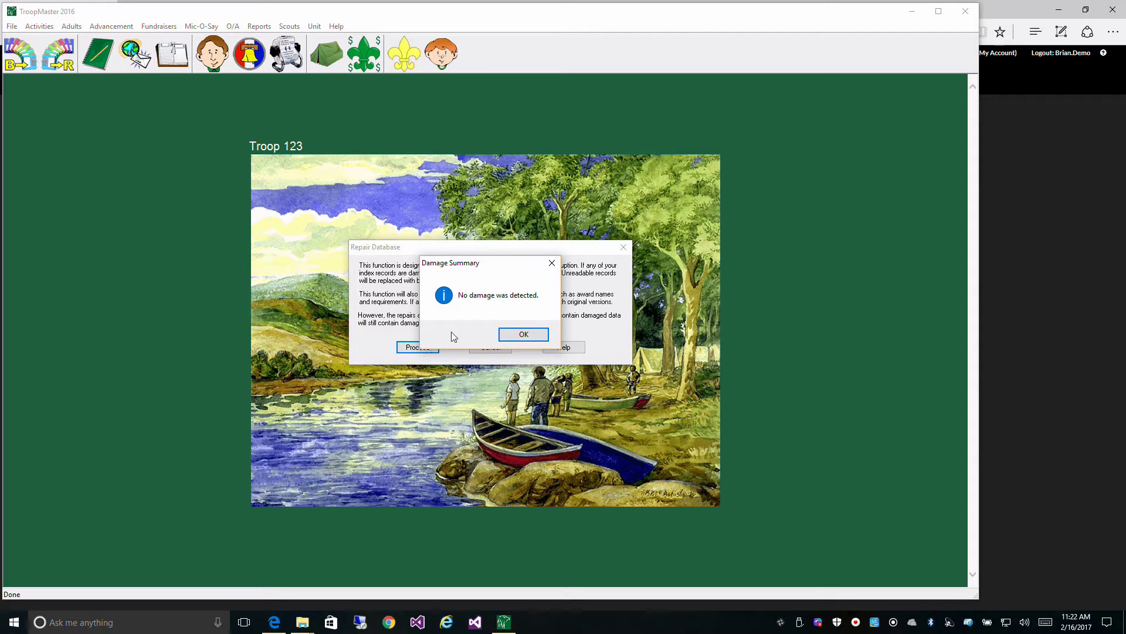
click(524, 336)
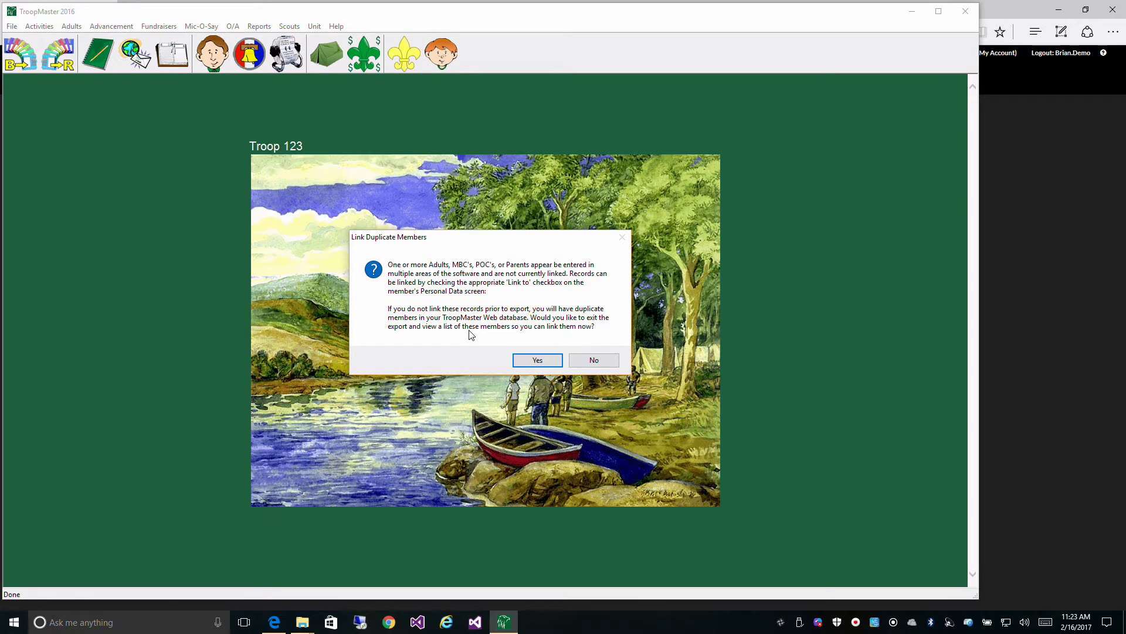
click(536, 360)
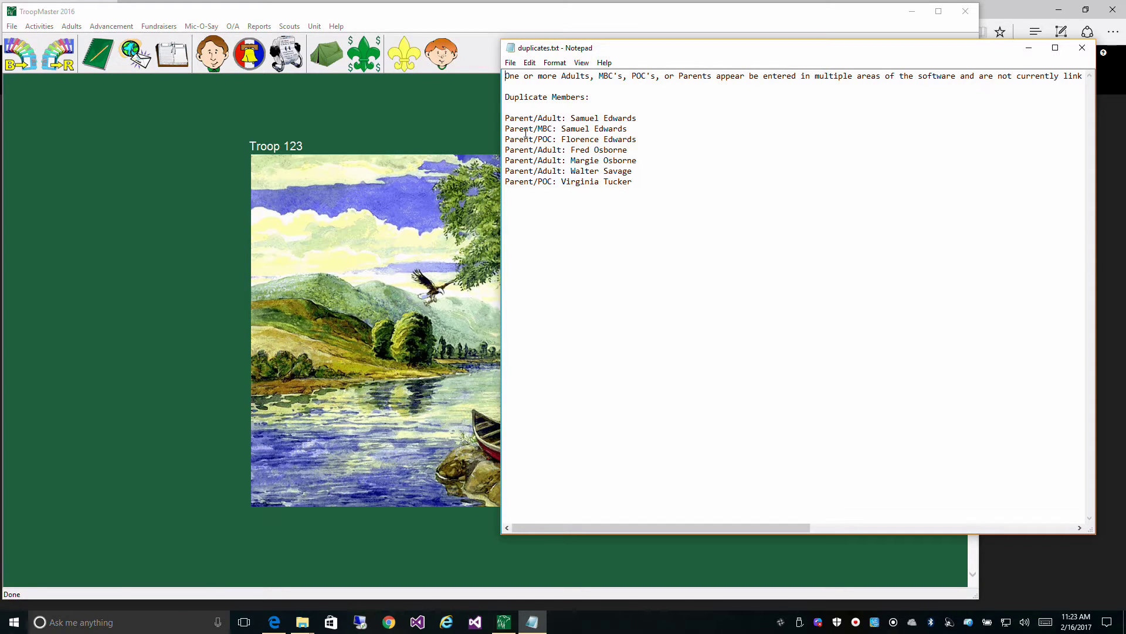
Link the first-listed adult to the matching parent record, save the record, and close Adult Management after checking the duplicates list
click(213, 65)
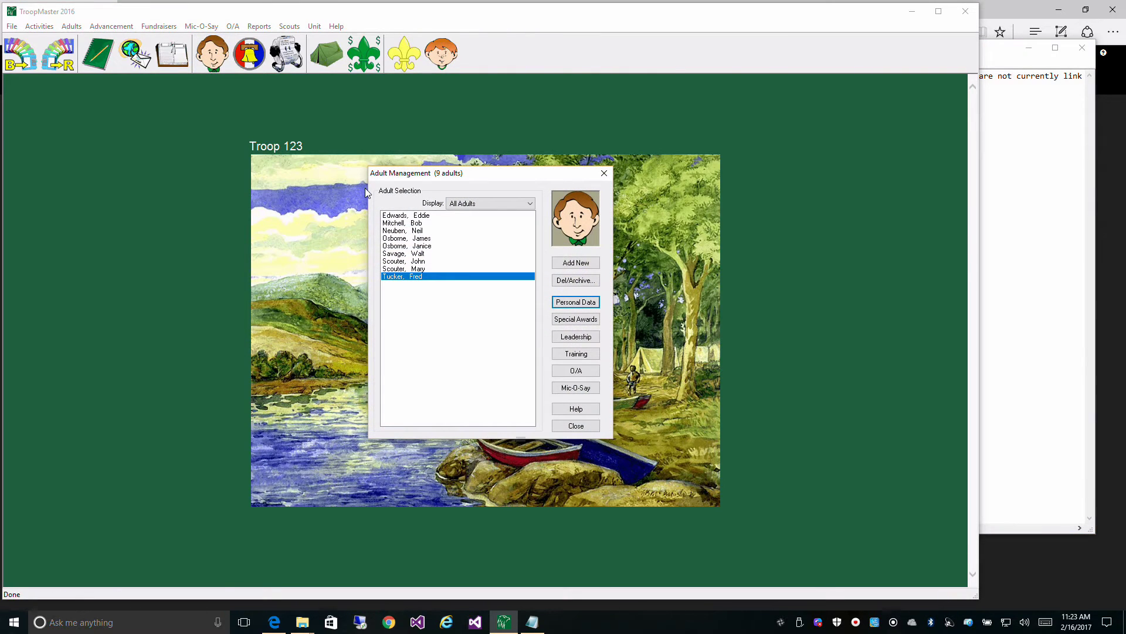
click(403, 216)
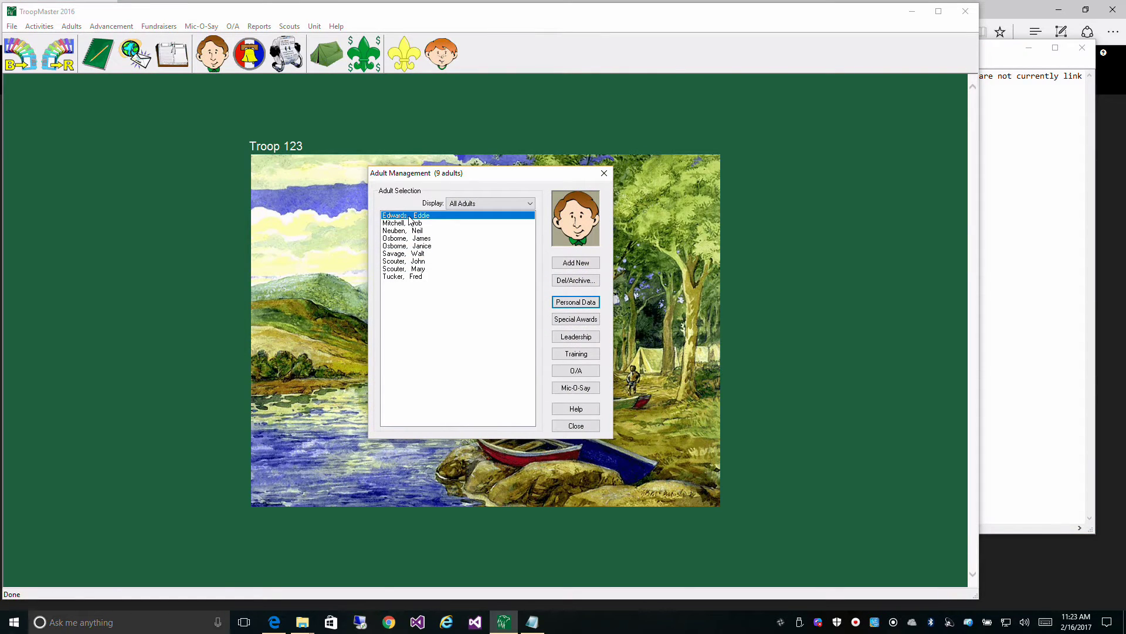
click(575, 302)
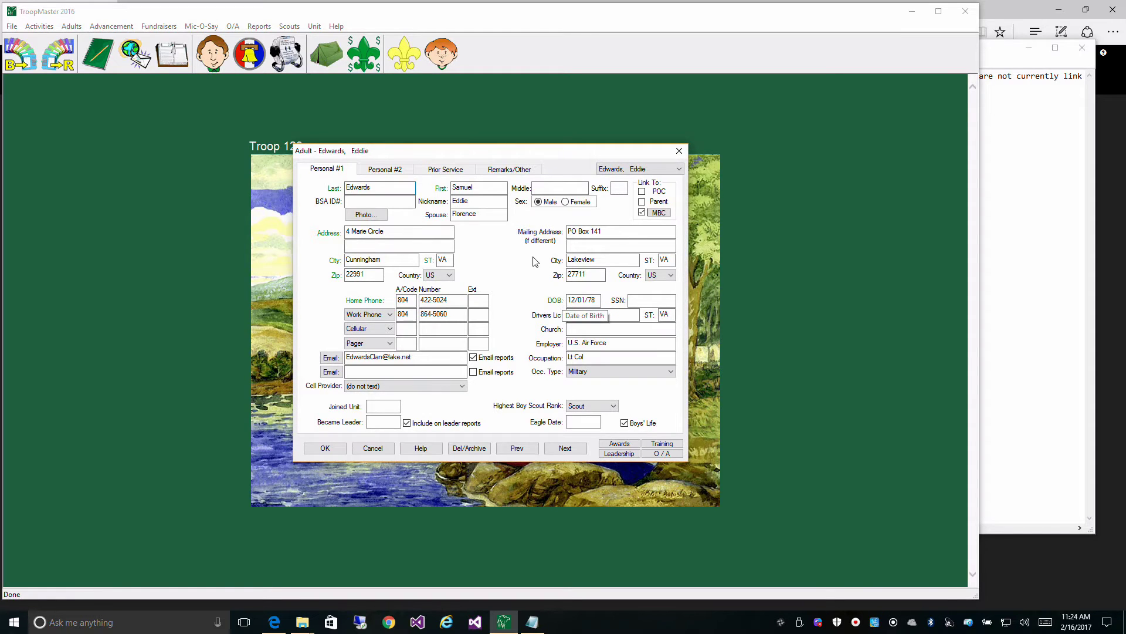
click(642, 202)
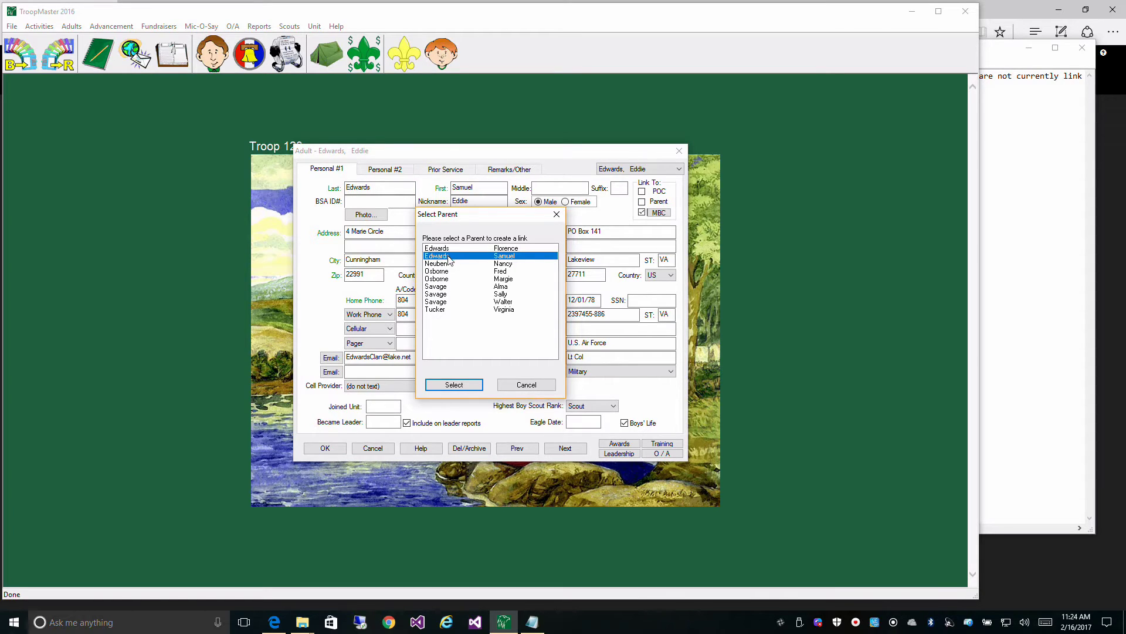
click(455, 386)
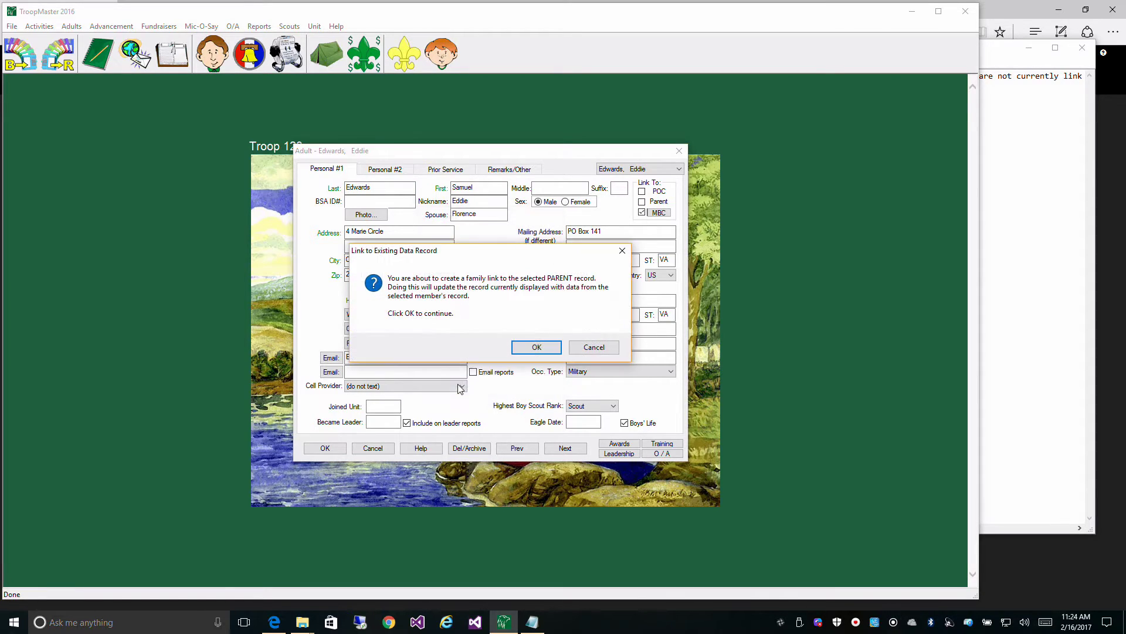
click(521, 352)
click(339, 453)
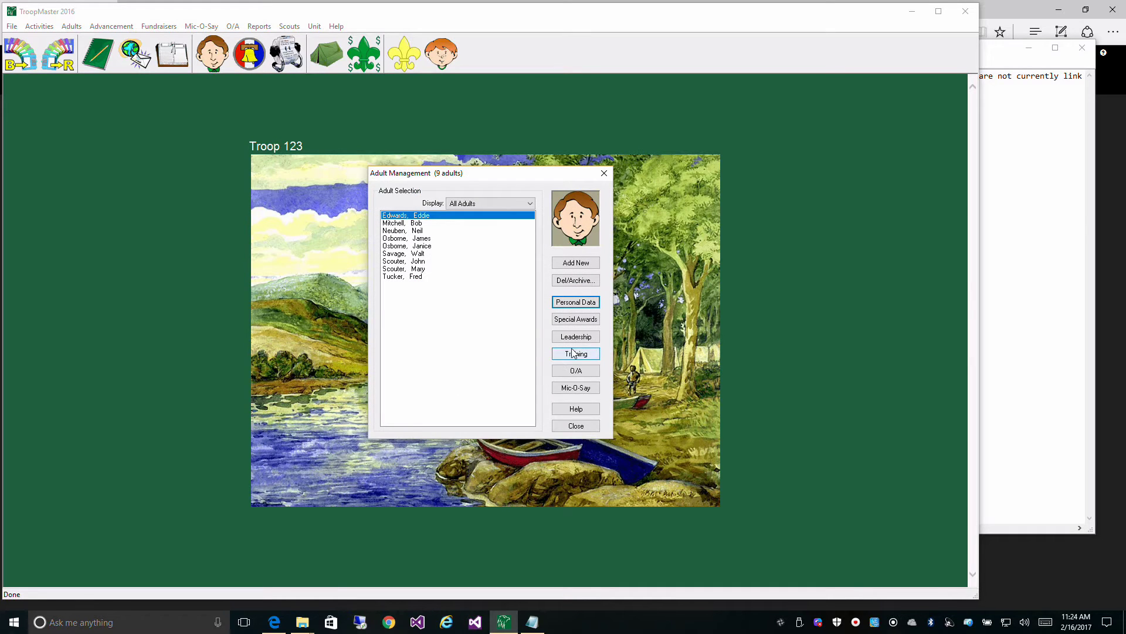
click(1027, 294)
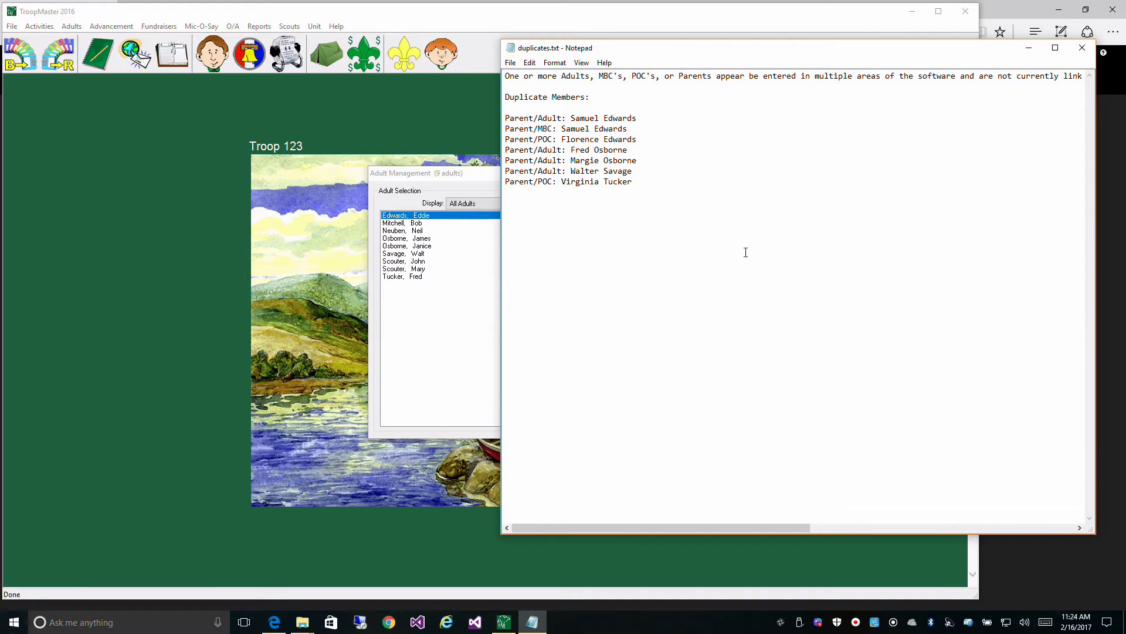
click(459, 176)
click(605, 174)
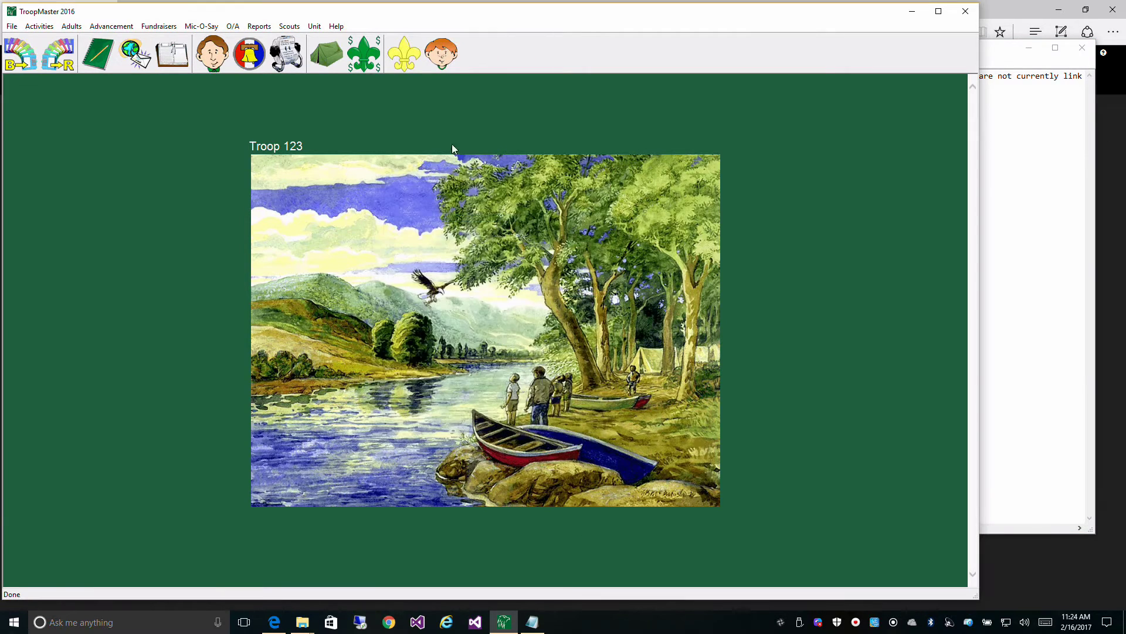
Link the second-listed point of contact to the matching parent record, save it, and close Points of Contact Management
click(72, 27)
mouse_move(58, 68)
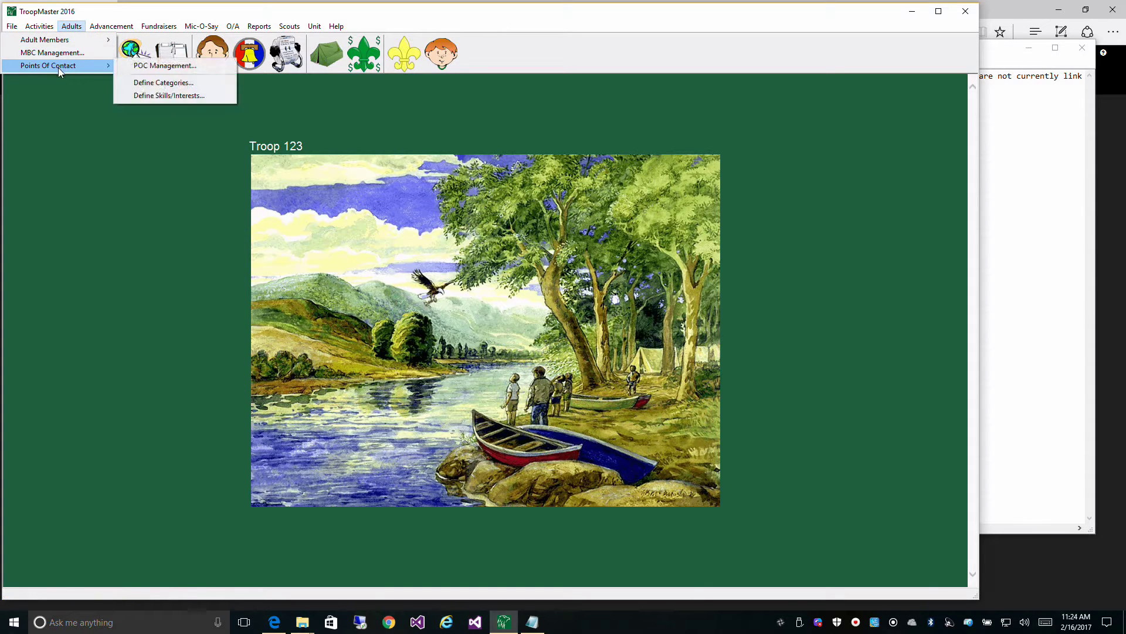
click(153, 68)
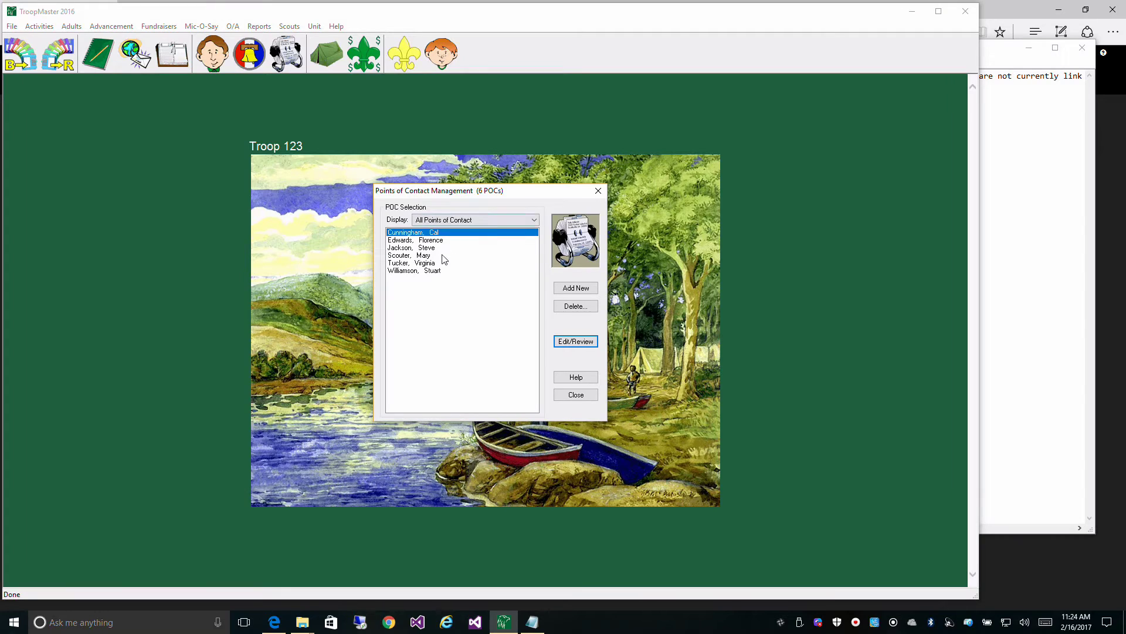
click(428, 240)
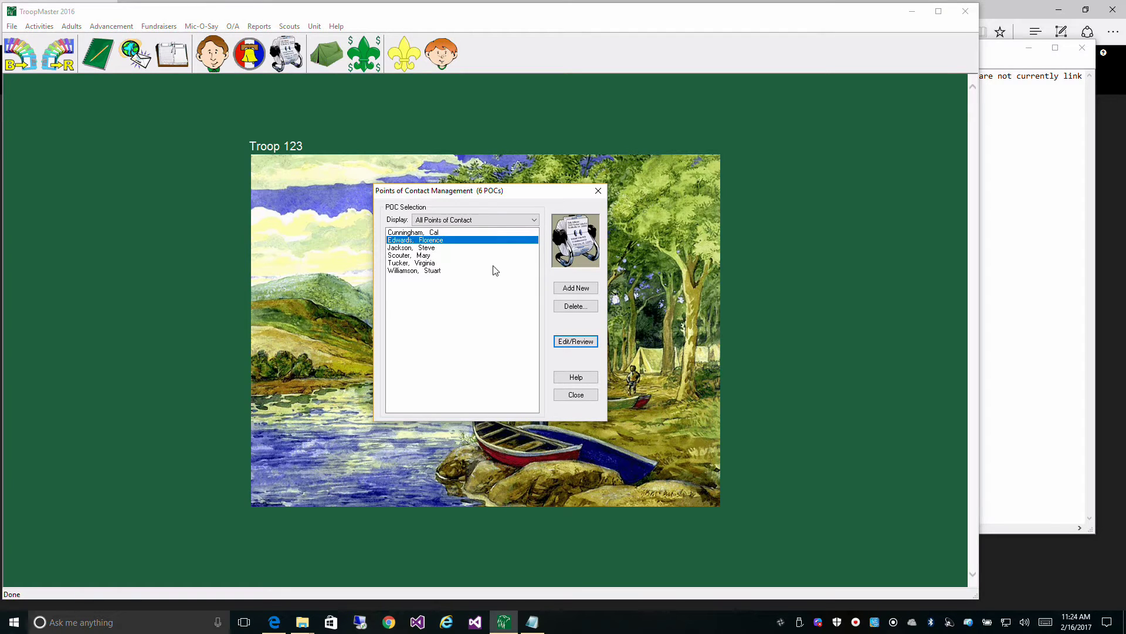
click(575, 341)
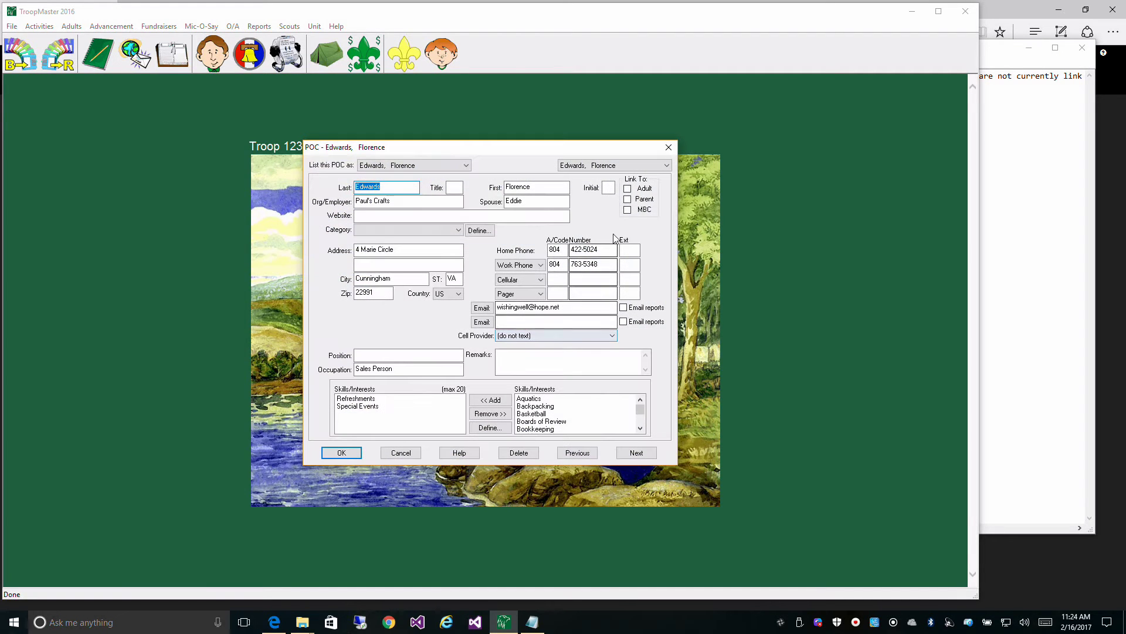
click(630, 199)
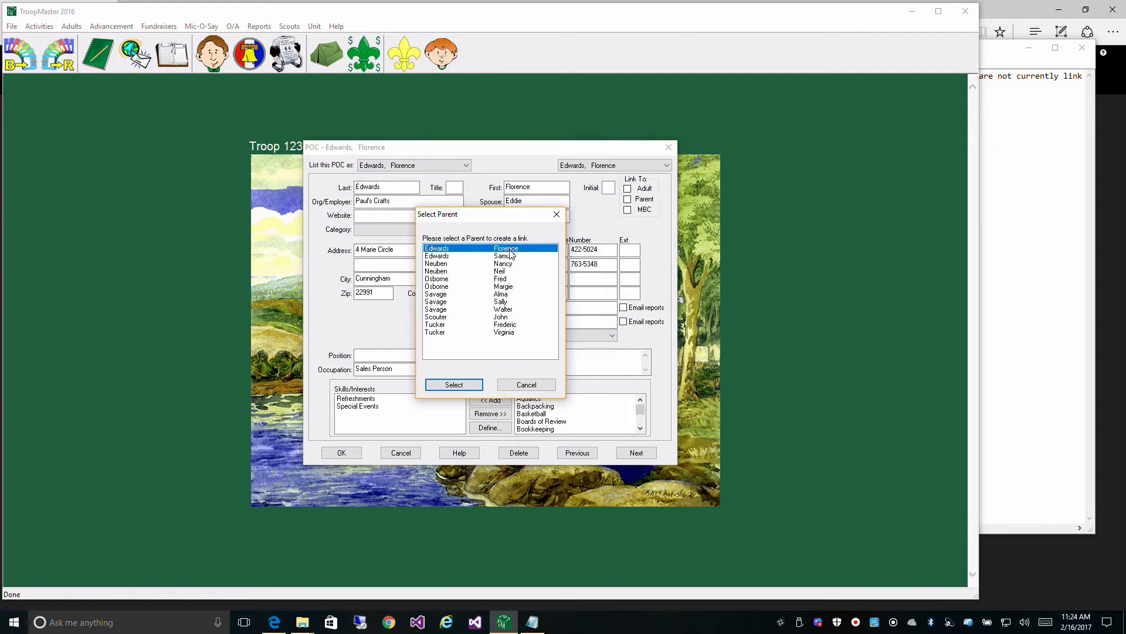
click(453, 385)
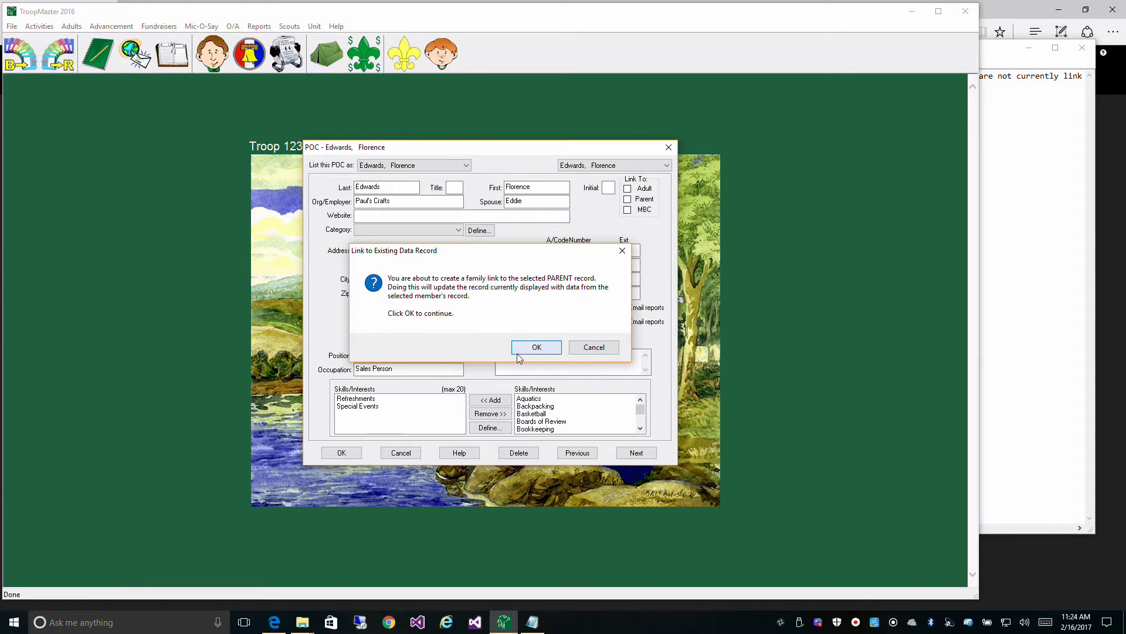
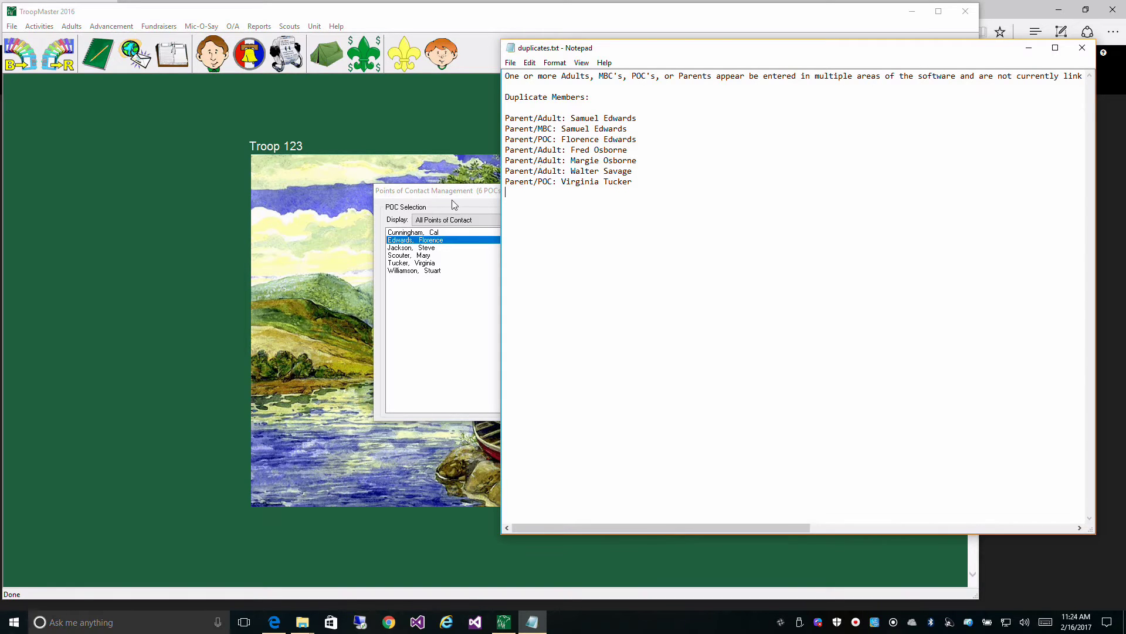
click(463, 197)
click(597, 191)
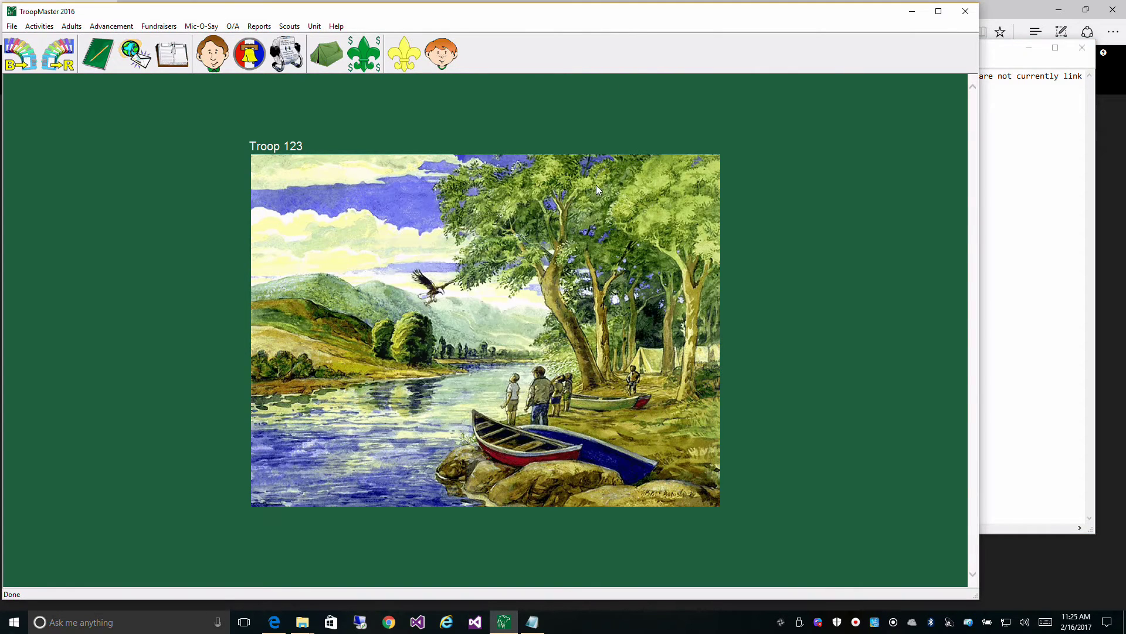
In Adult Management, link the fourth-listed adult to the matching parent record and save the personal data
click(205, 57)
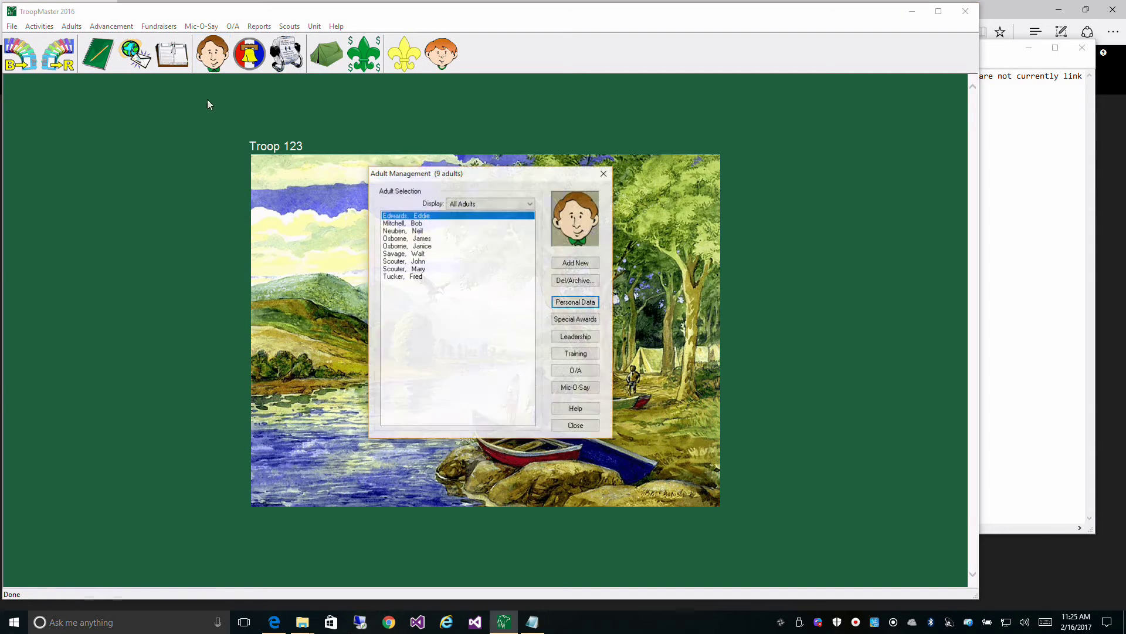
click(408, 238)
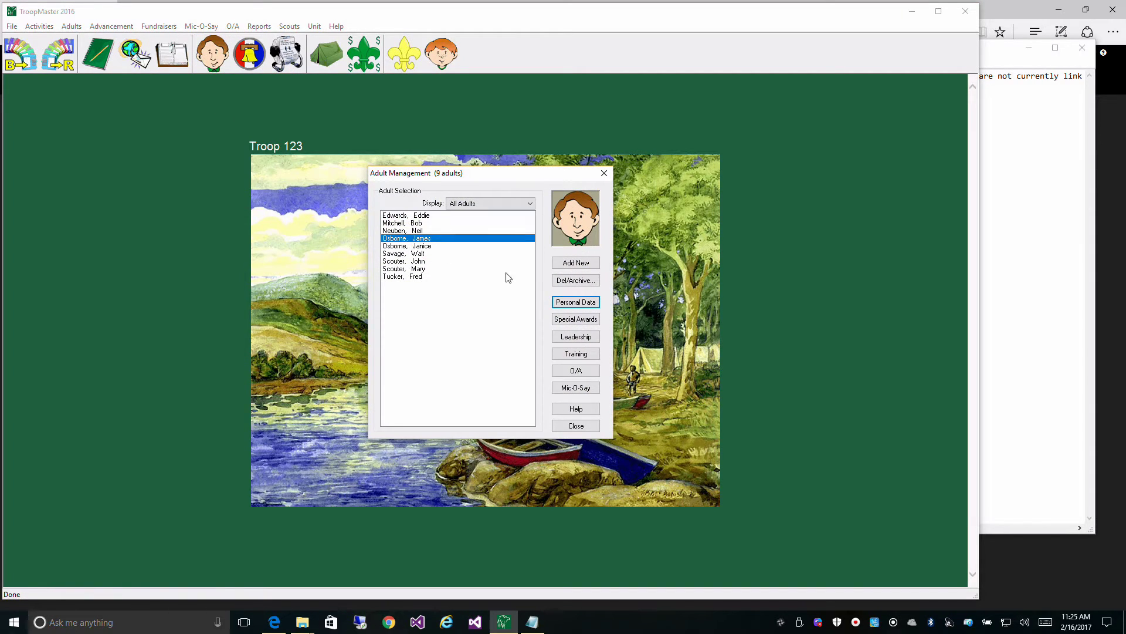
click(587, 308)
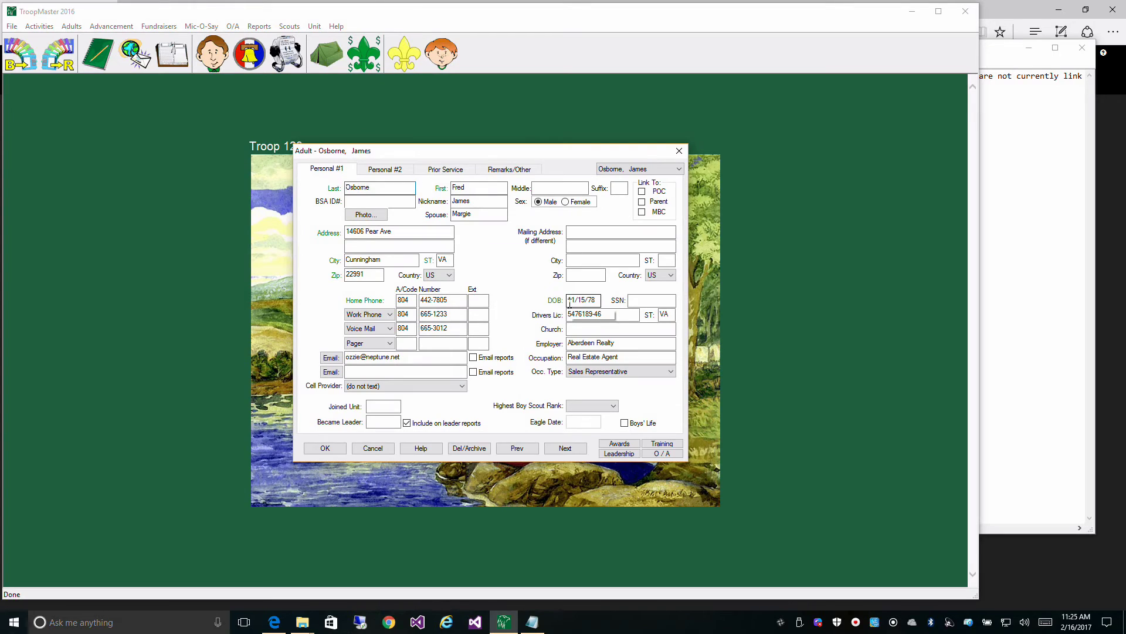
click(642, 202)
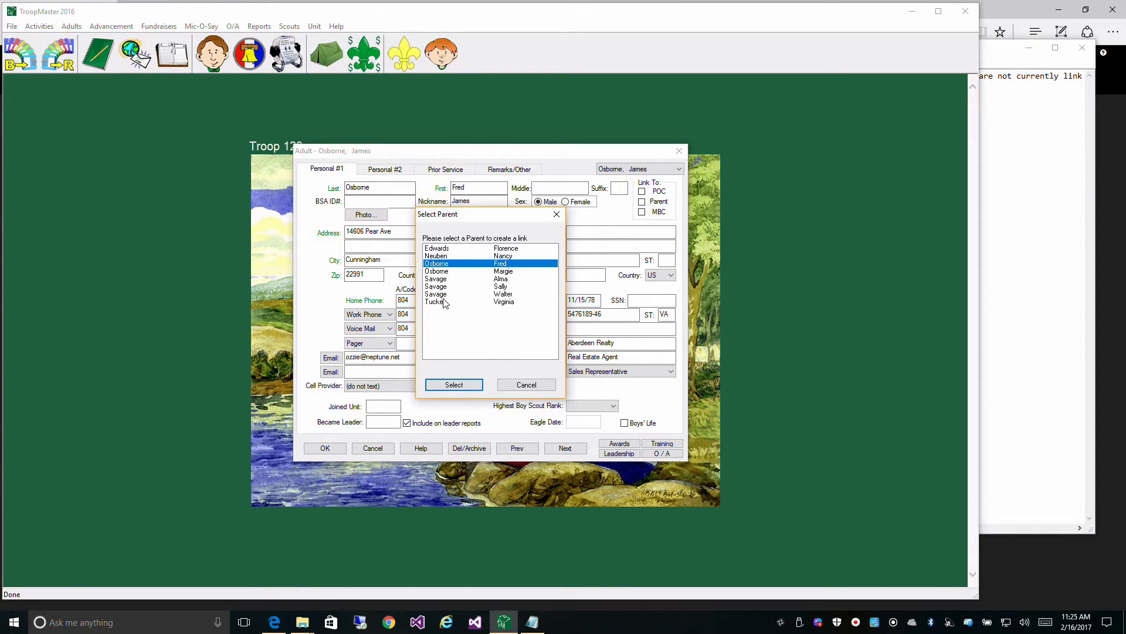
click(445, 386)
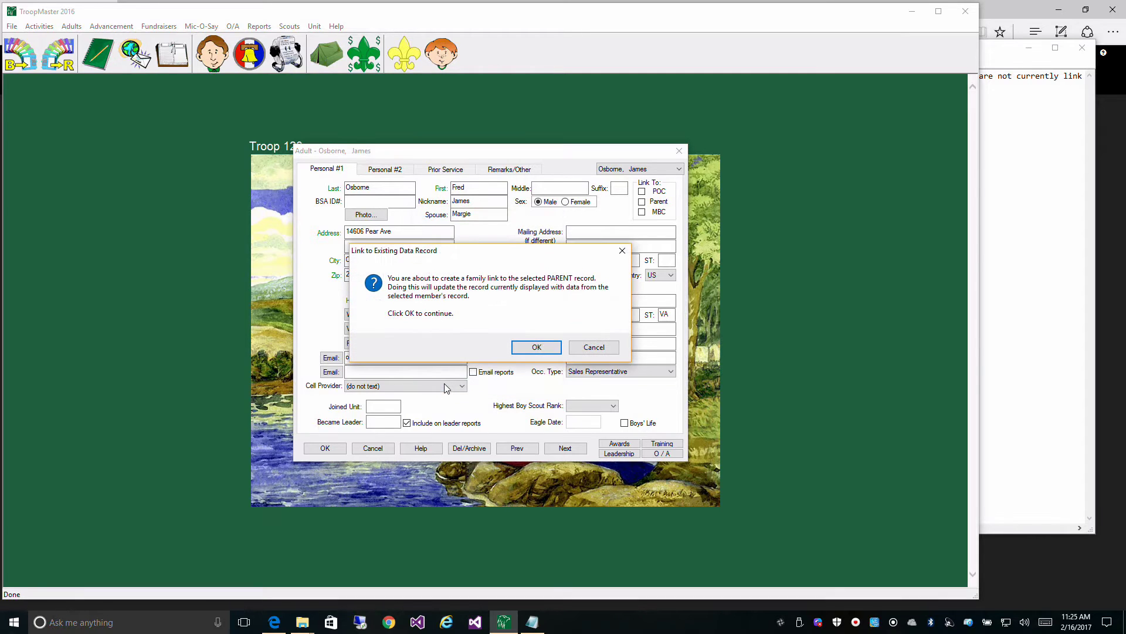
click(531, 349)
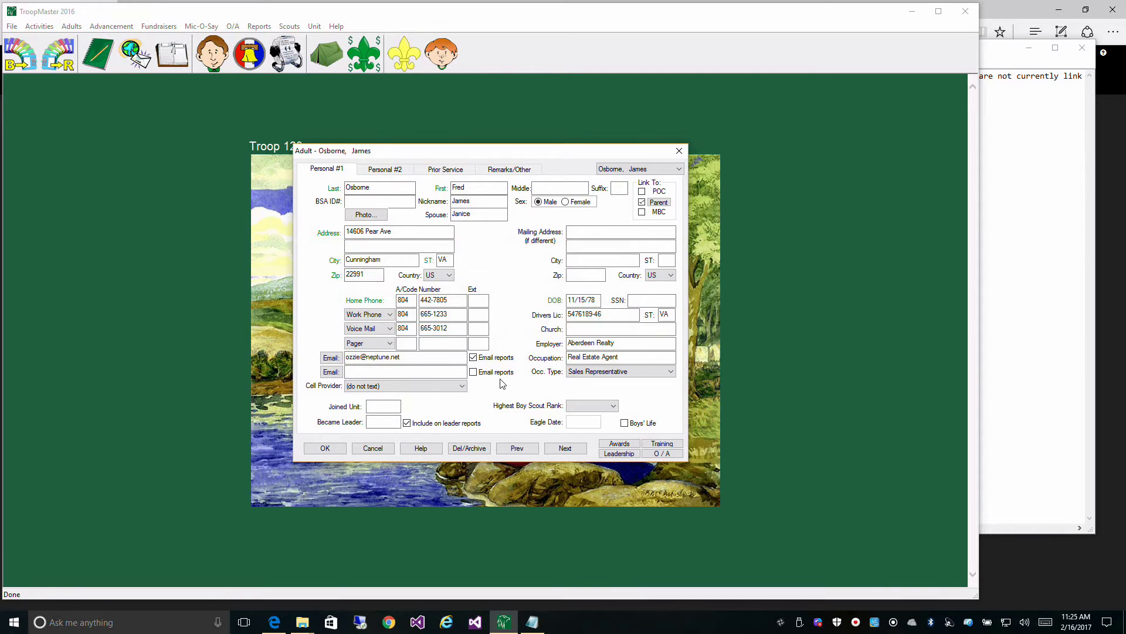
click(336, 449)
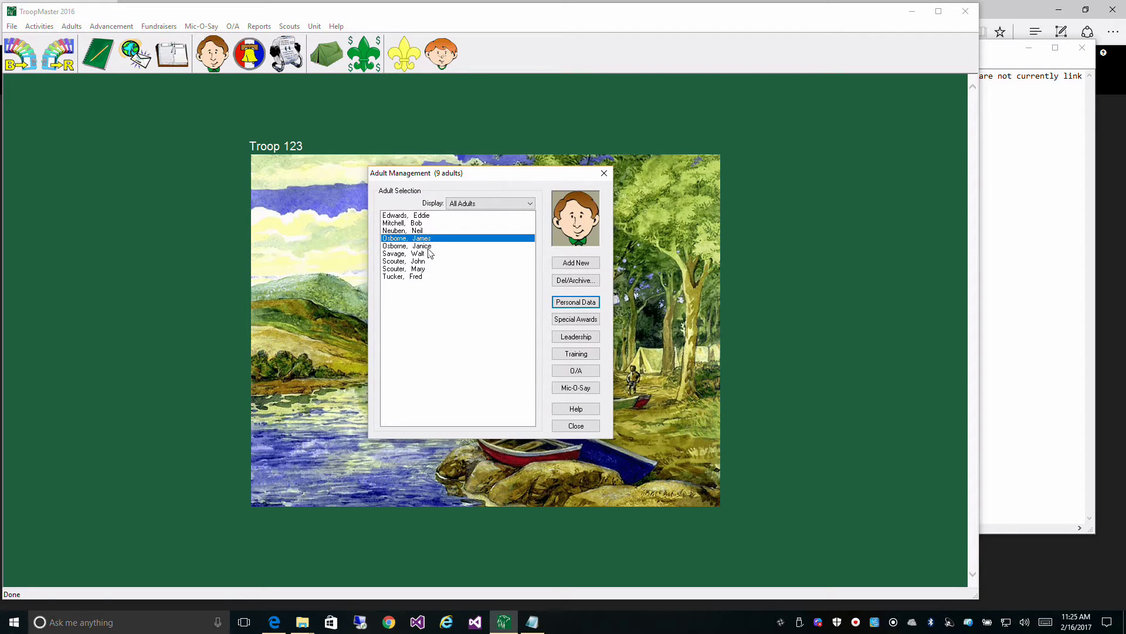
Link the fifth-listed adult to the matching parent record and save the personal data
click(428, 247)
click(563, 304)
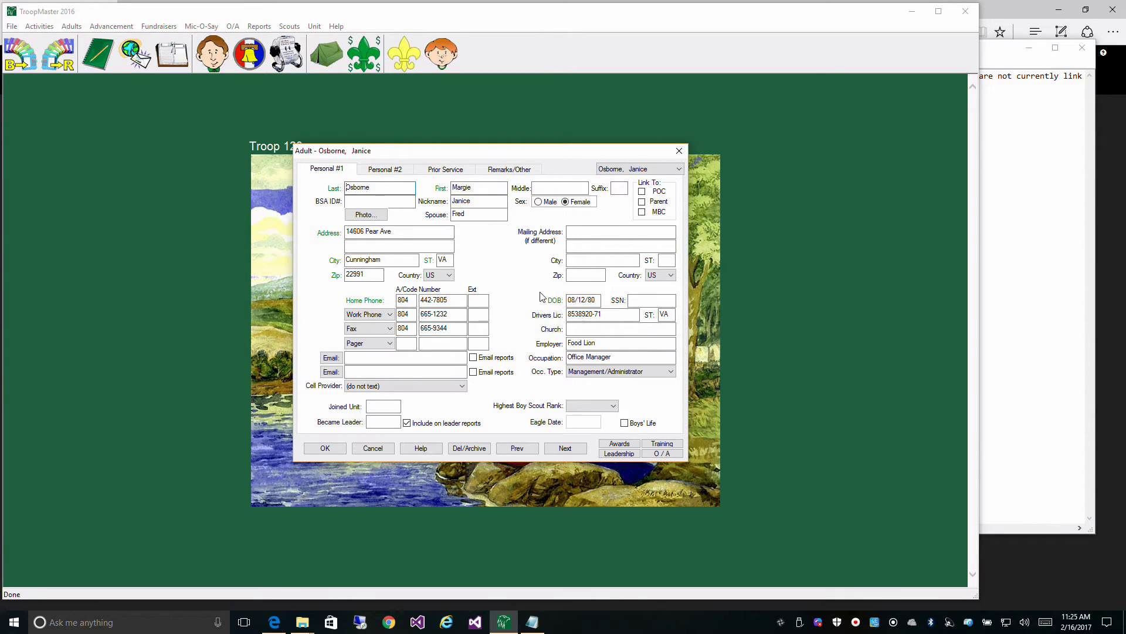
click(641, 203)
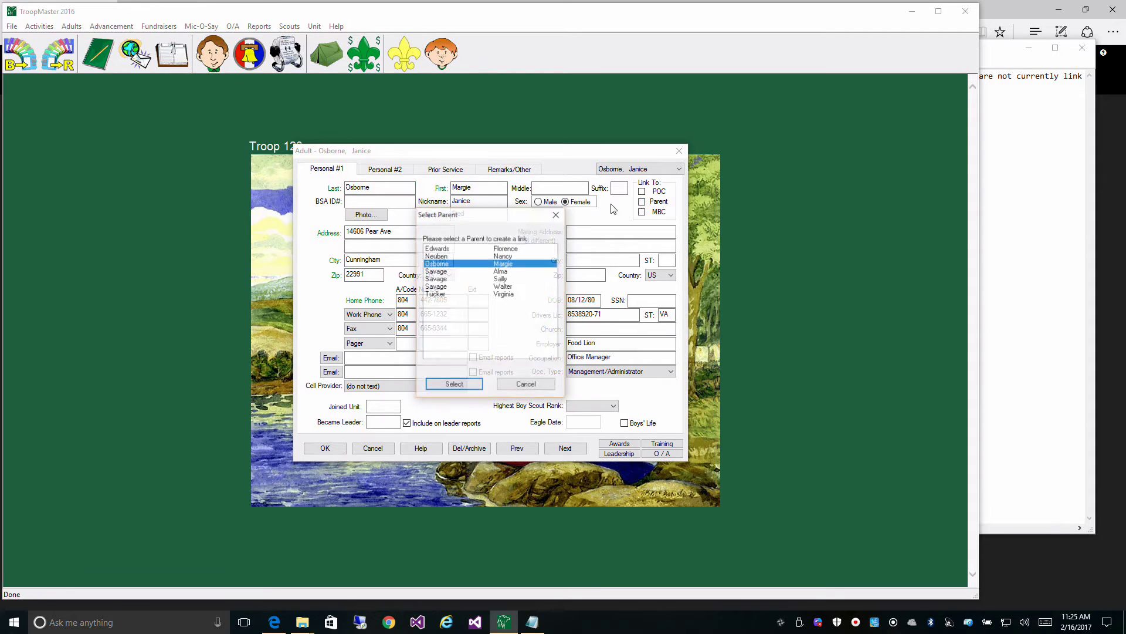
click(455, 385)
click(537, 351)
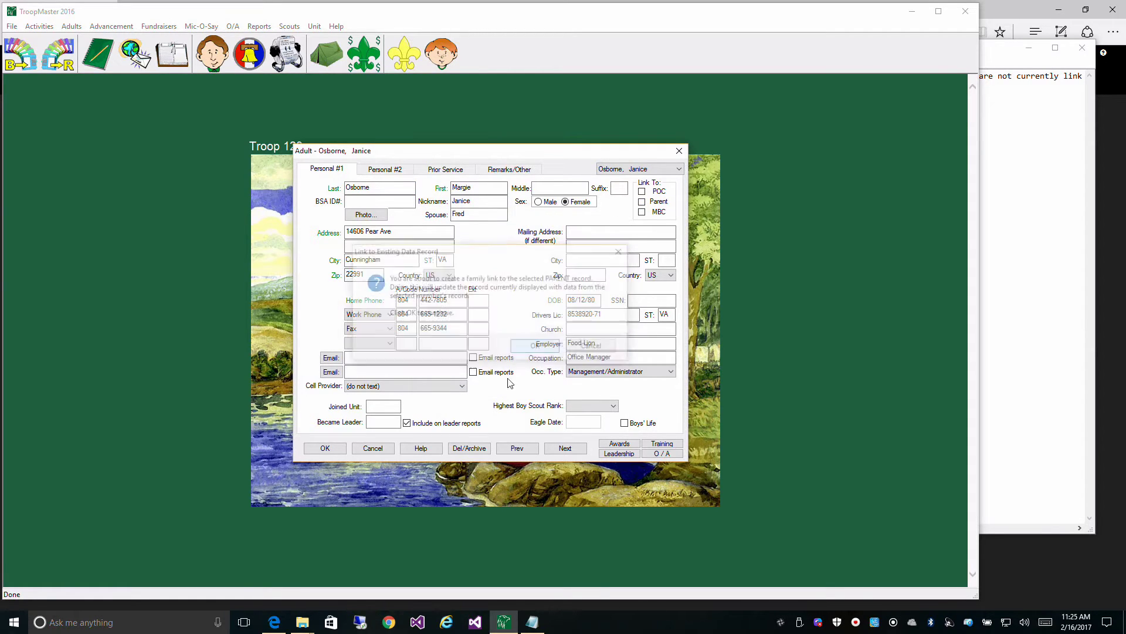
click(325, 449)
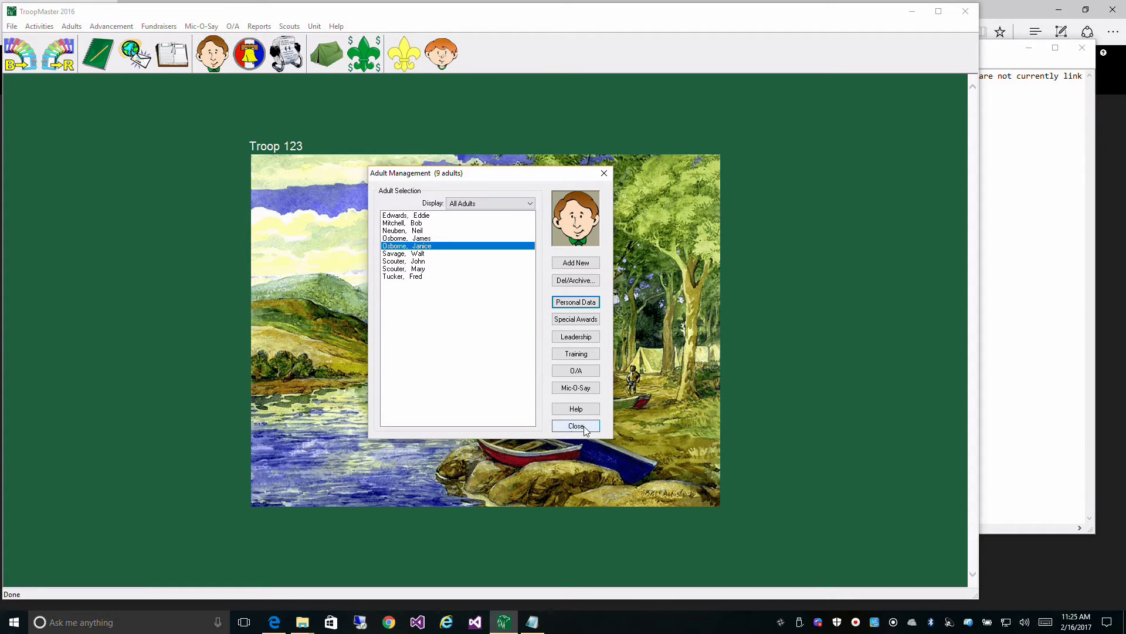
Link the sixth-listed adult to the matching parent record, save the personal data, and close Adult Management after checking the duplicates list
click(584, 429)
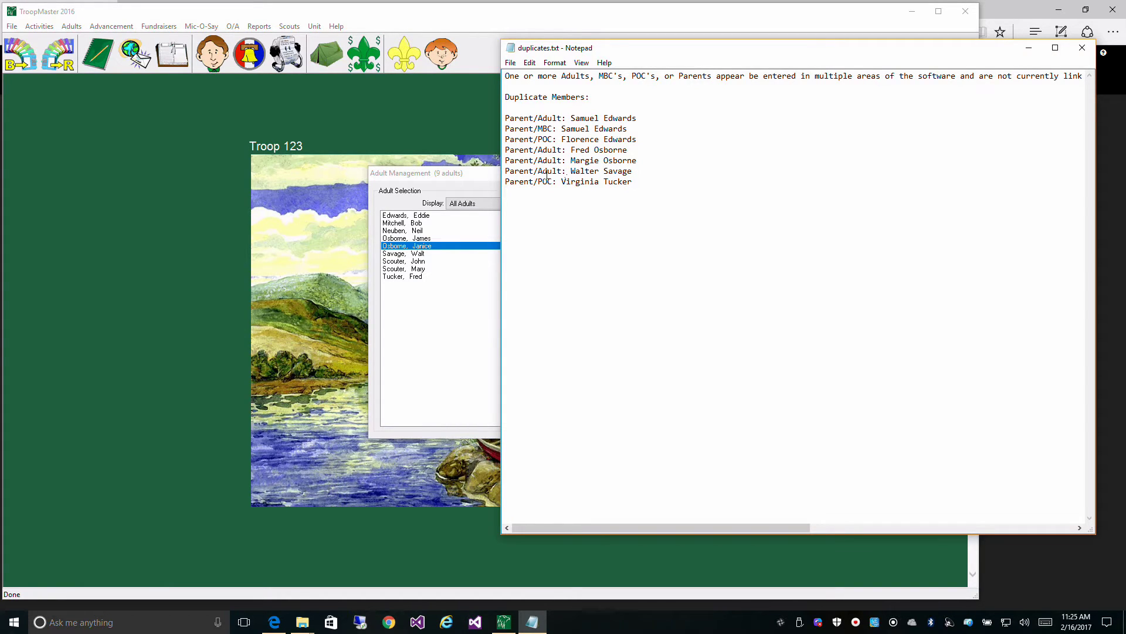
click(401, 254)
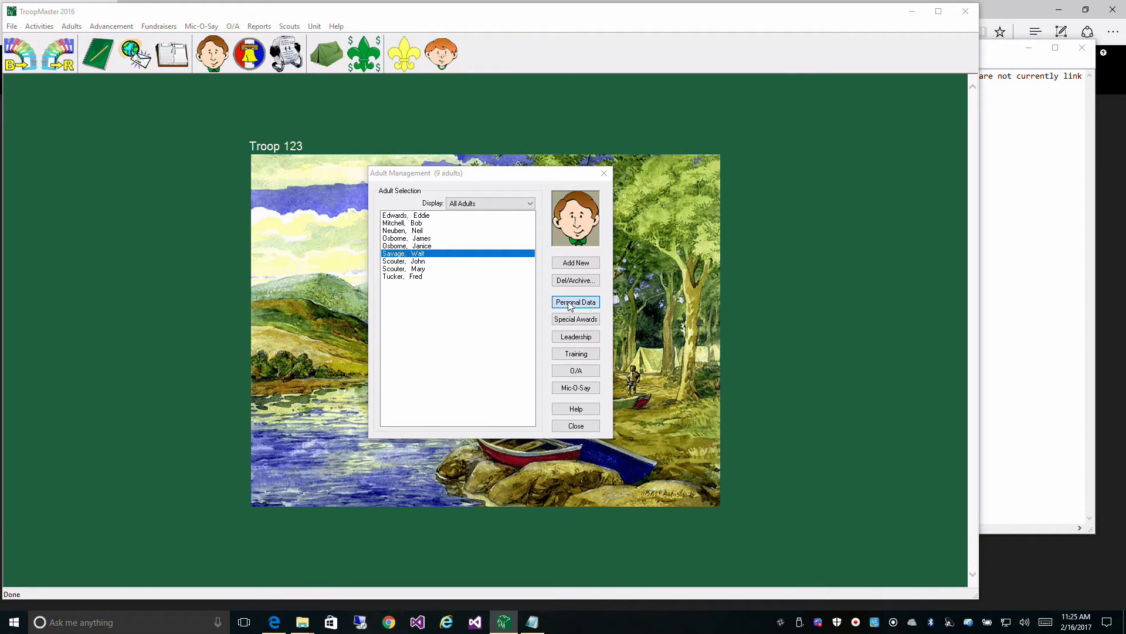
click(1005, 291)
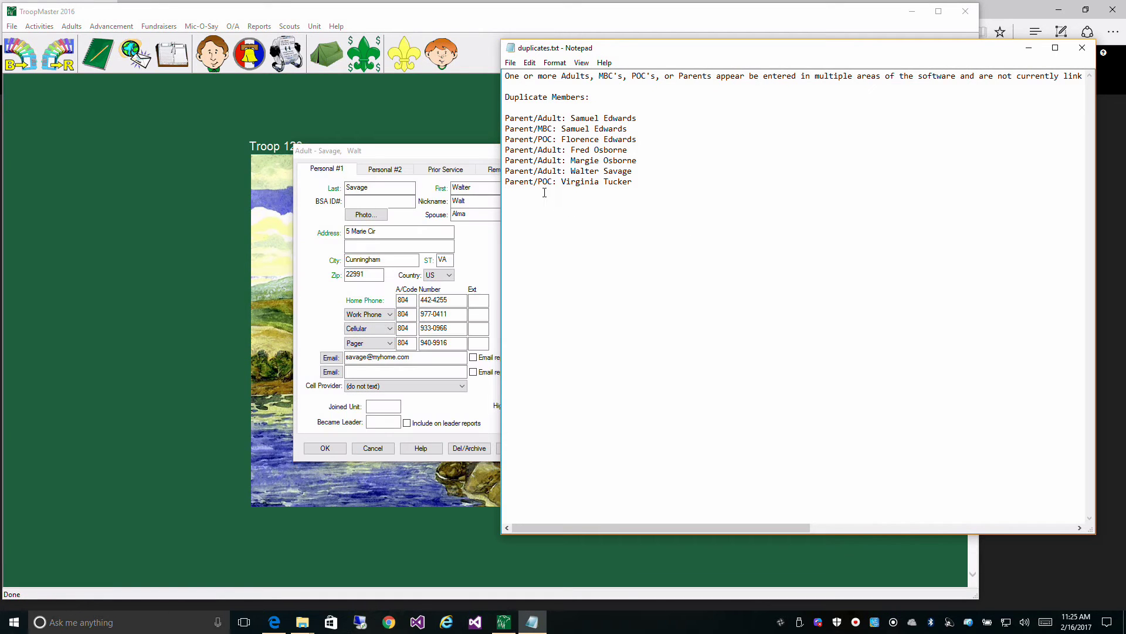
click(393, 153)
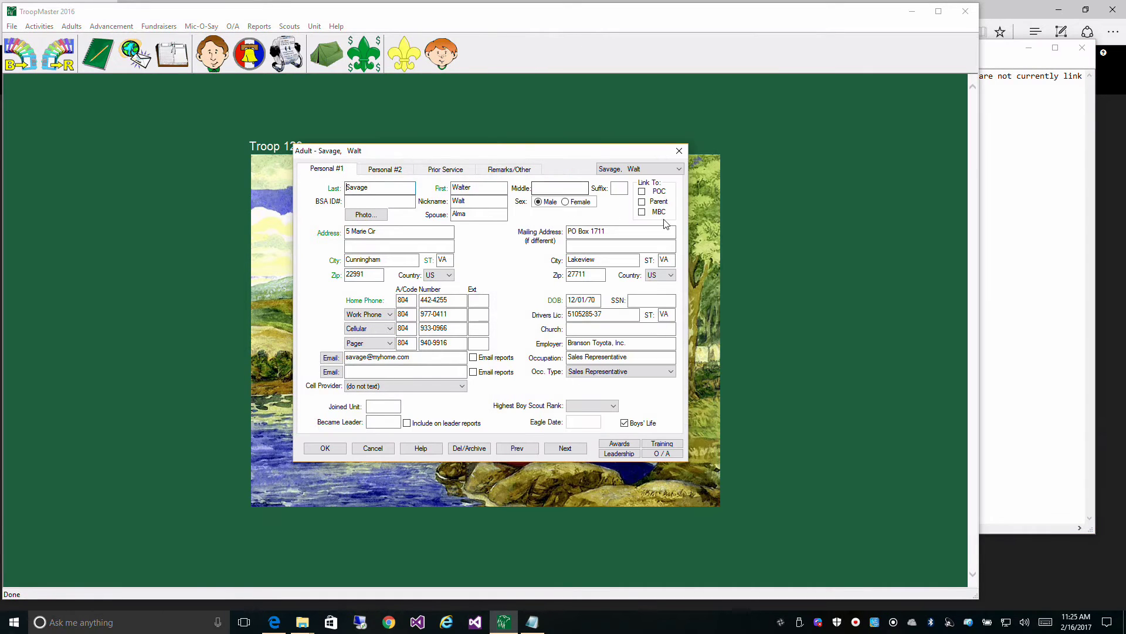
click(645, 205)
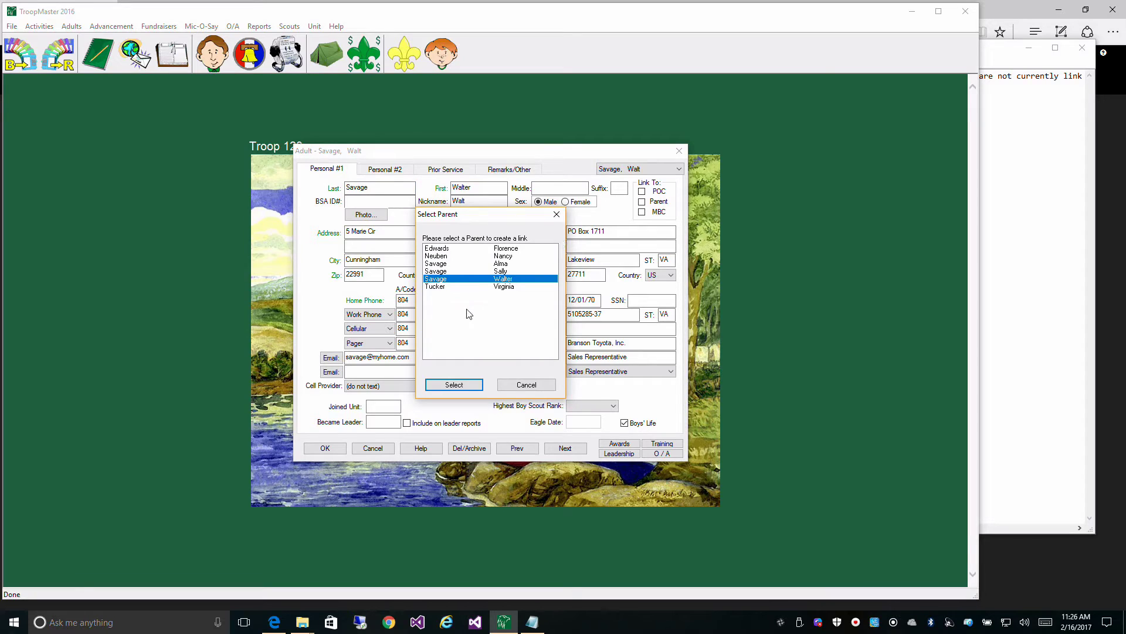
click(450, 385)
click(536, 346)
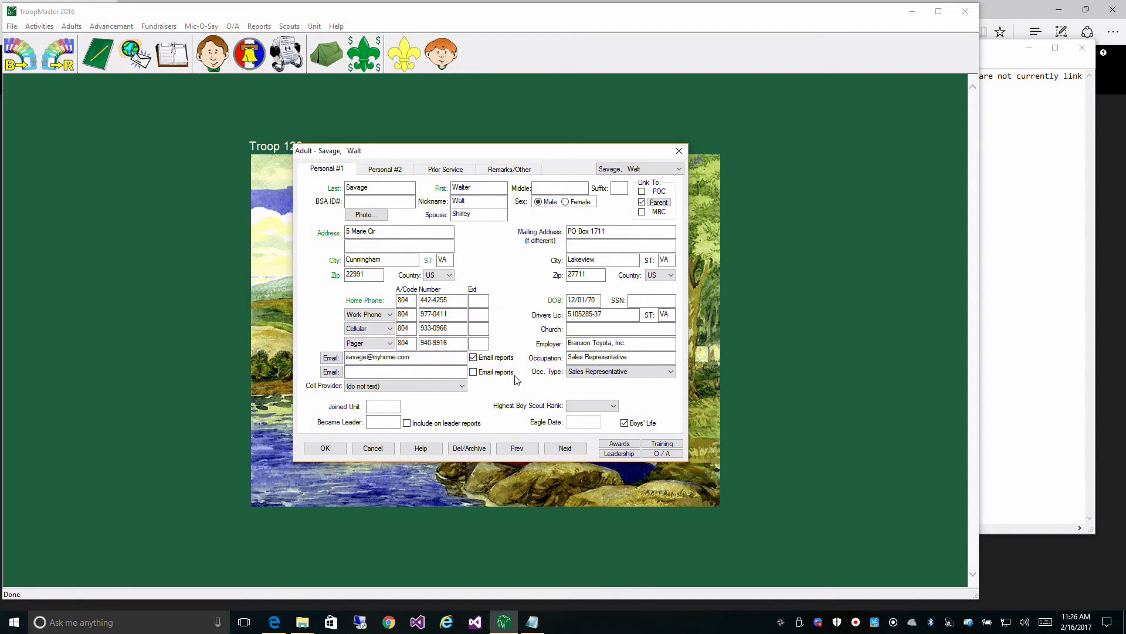
click(324, 448)
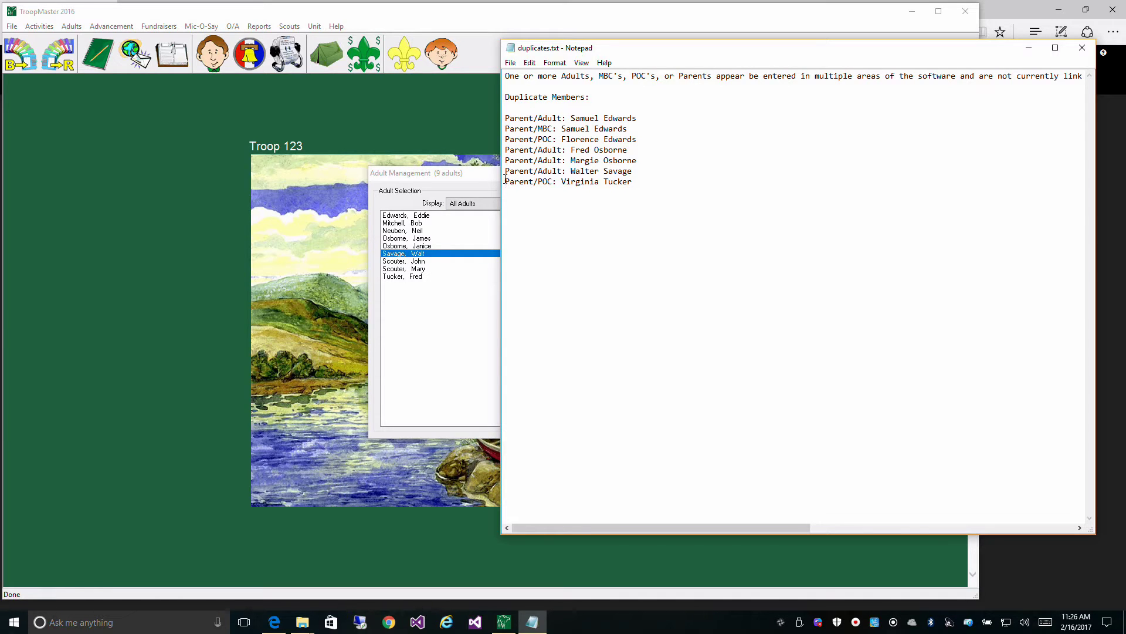
click(480, 180)
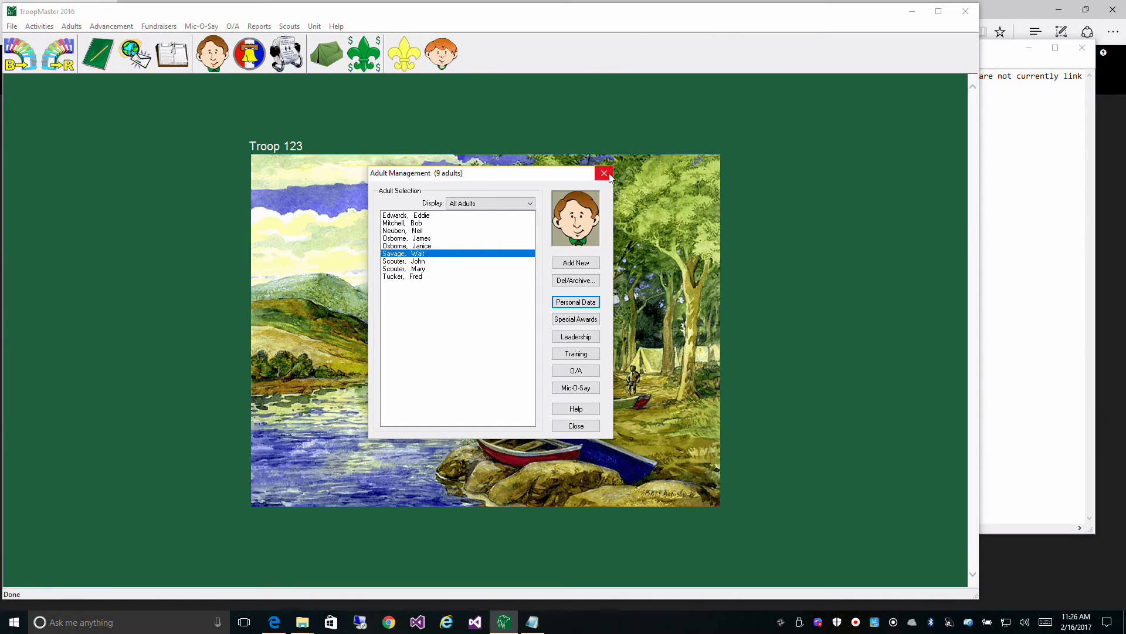
click(604, 173)
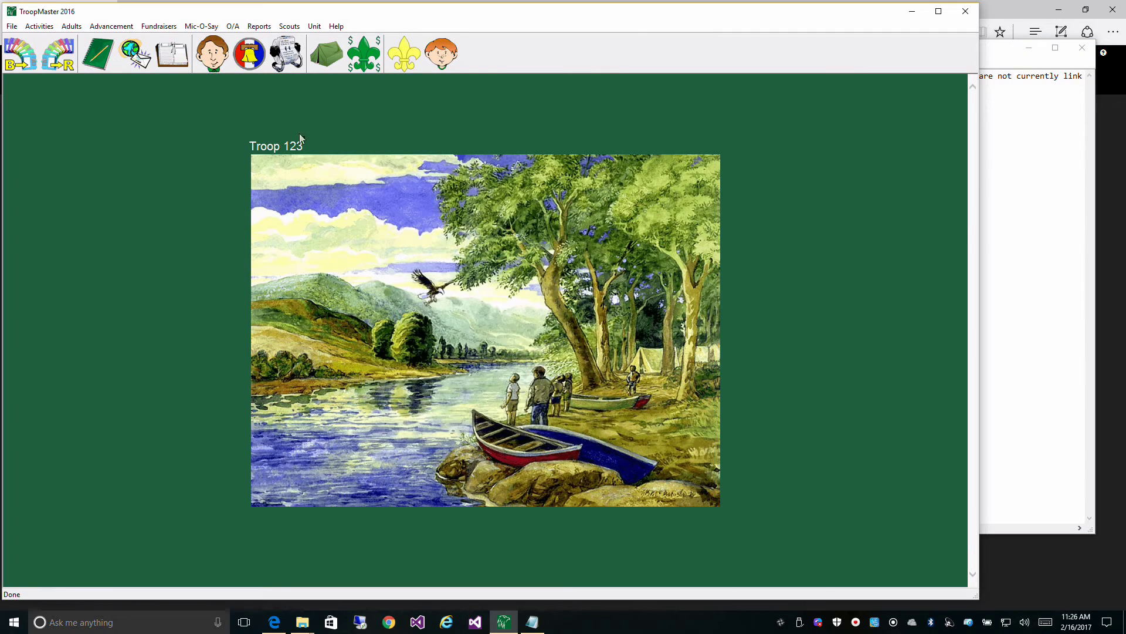
Link the fifth-listed point of contact to the matching parent record, save it, and close Points of Contact Management and the duplicates list
click(71, 27)
mouse_move(76, 67)
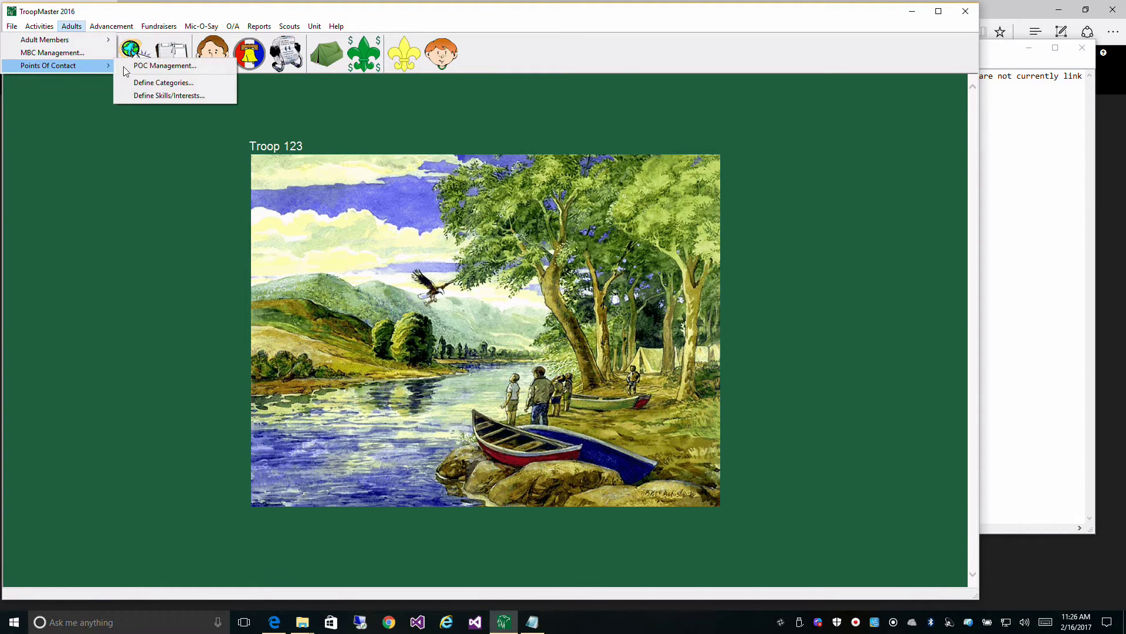
click(159, 66)
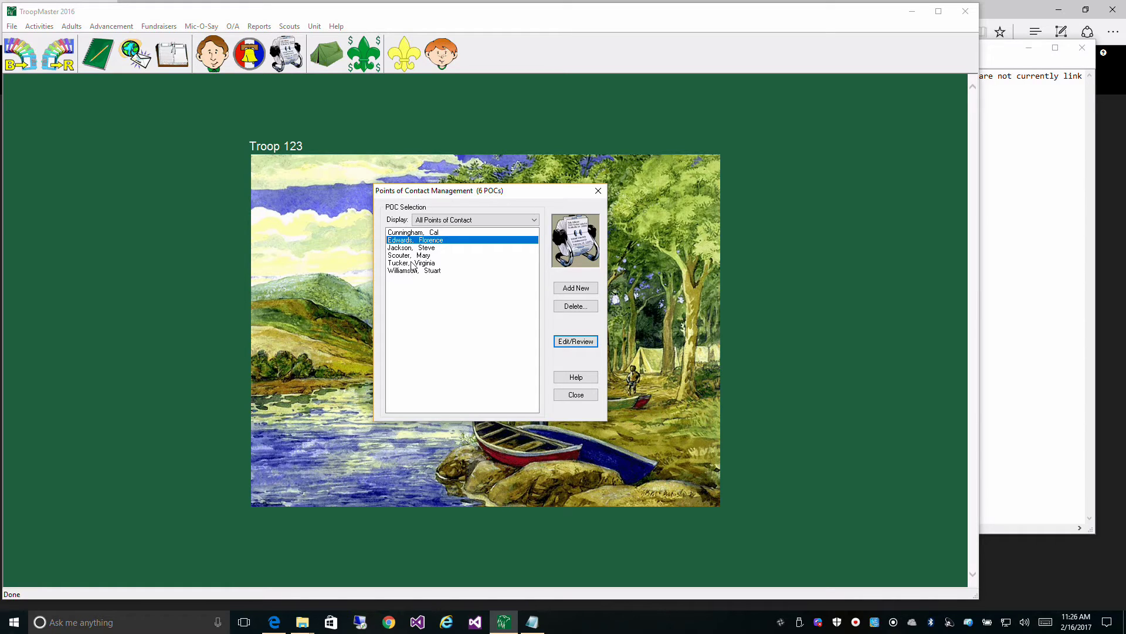
click(411, 265)
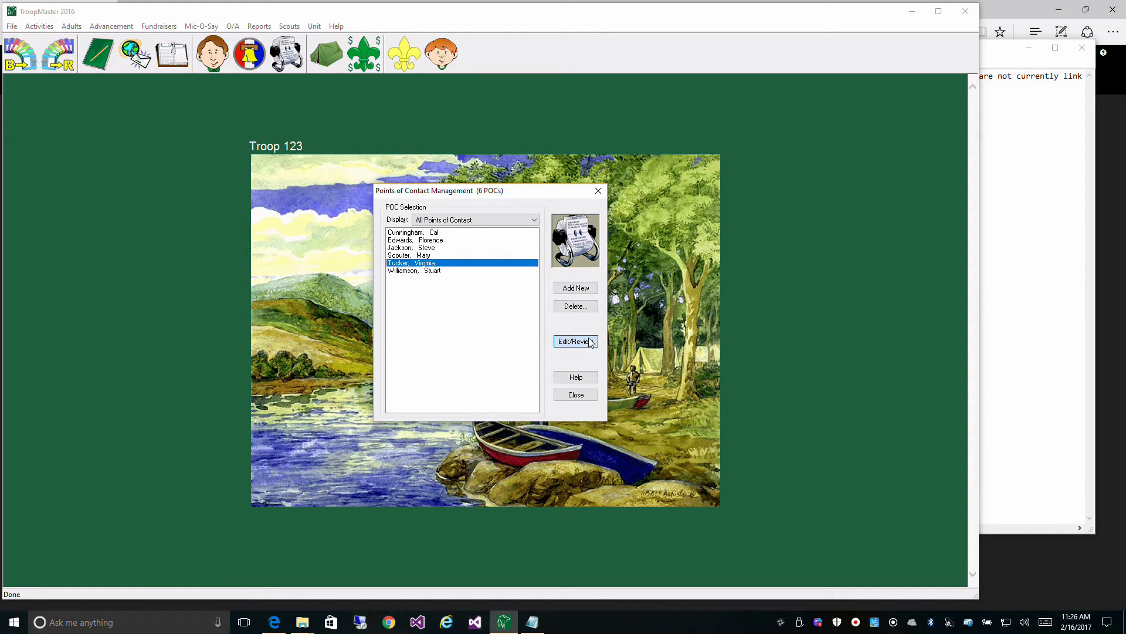
click(590, 342)
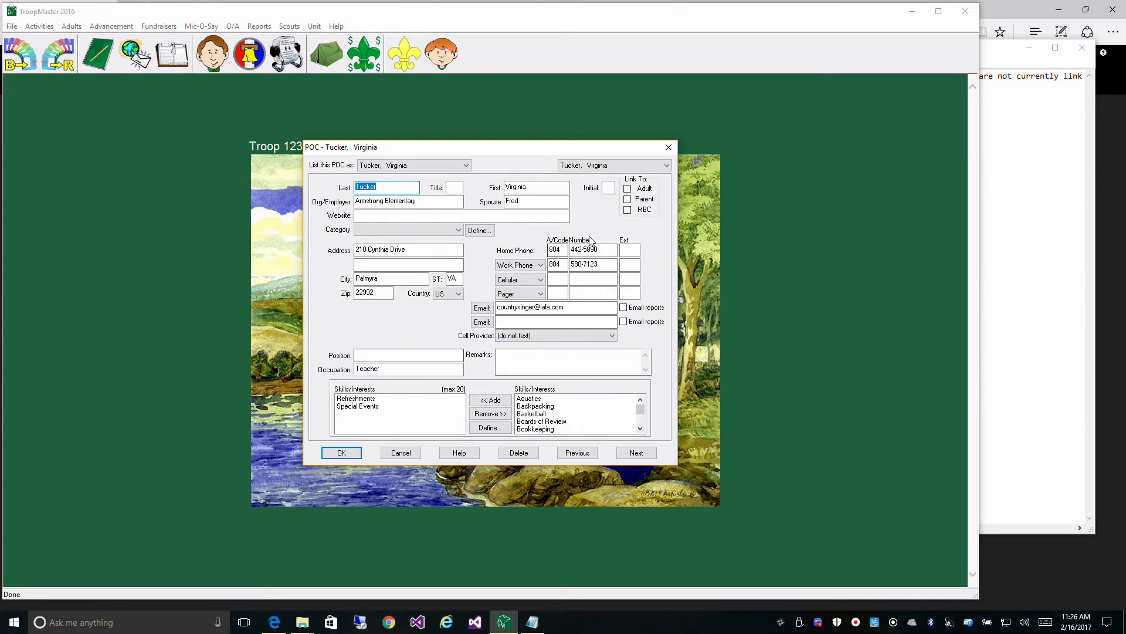
click(627, 199)
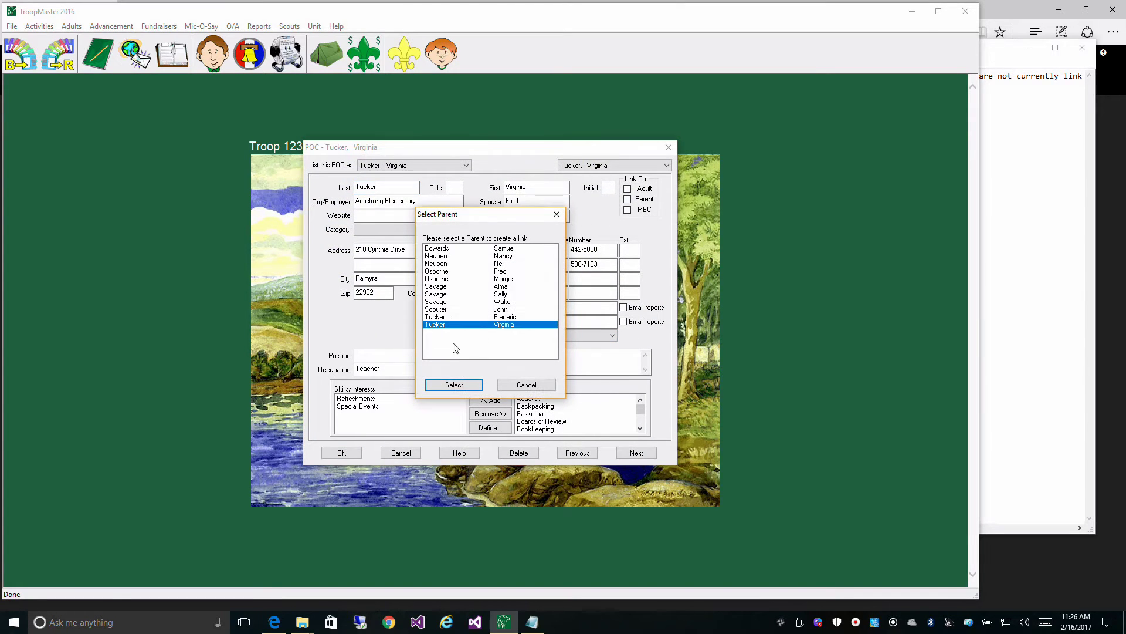
click(452, 384)
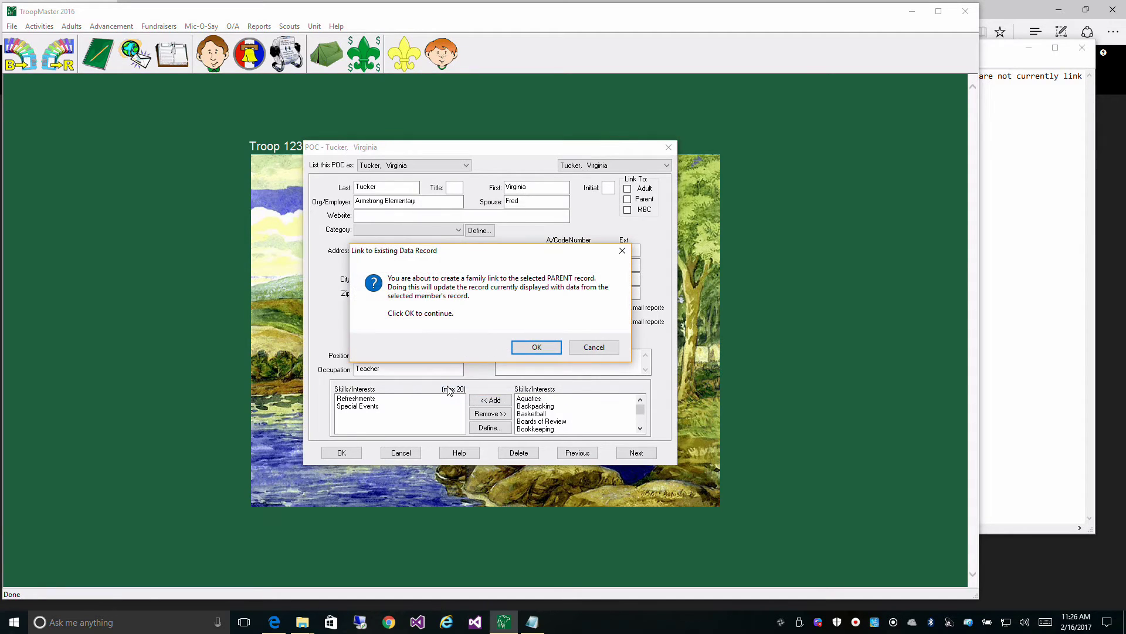
click(535, 348)
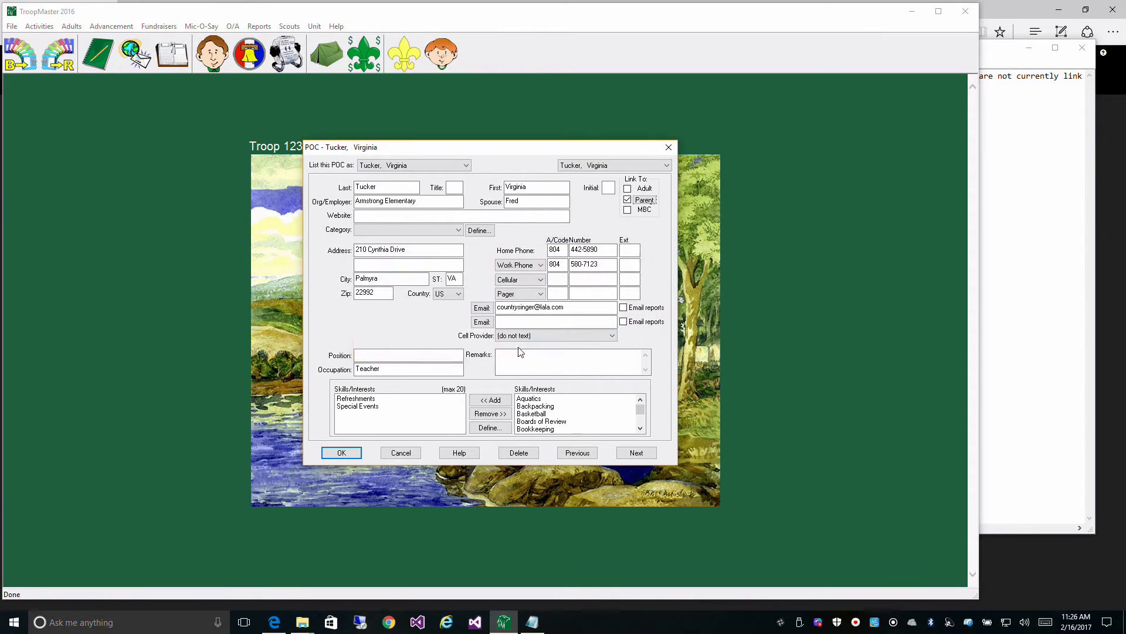
click(346, 454)
click(566, 395)
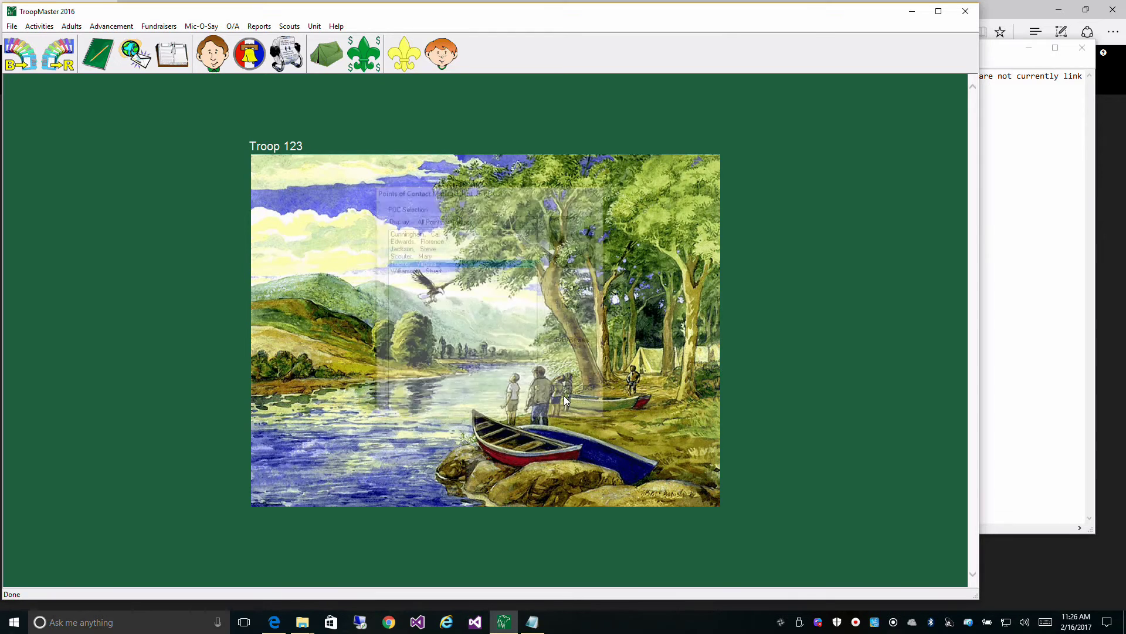
click(1069, 266)
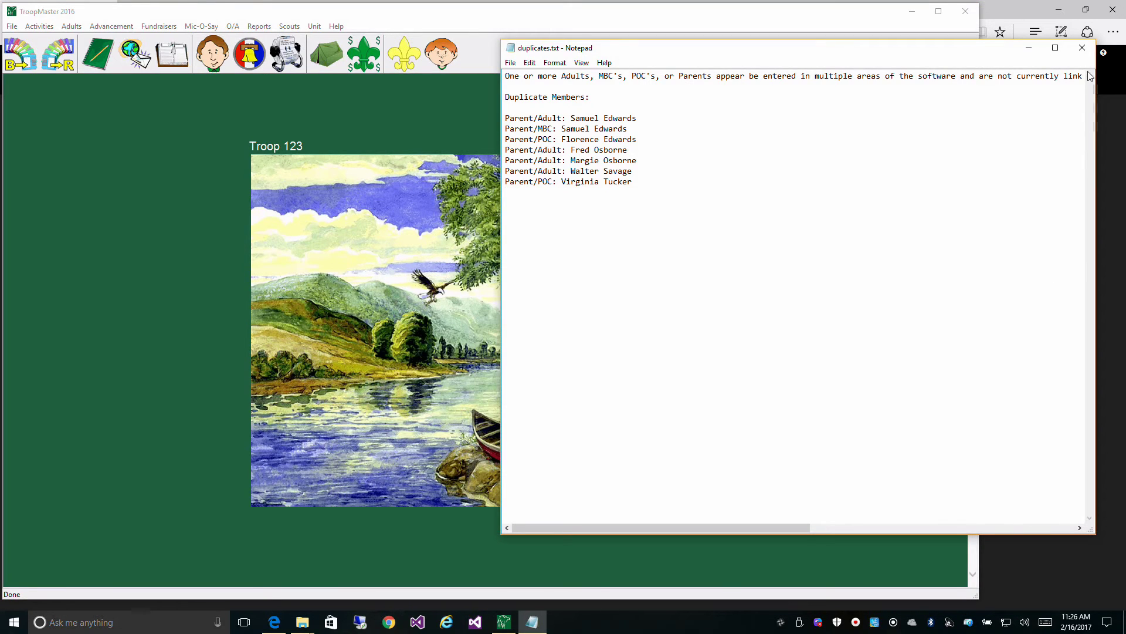
click(1082, 48)
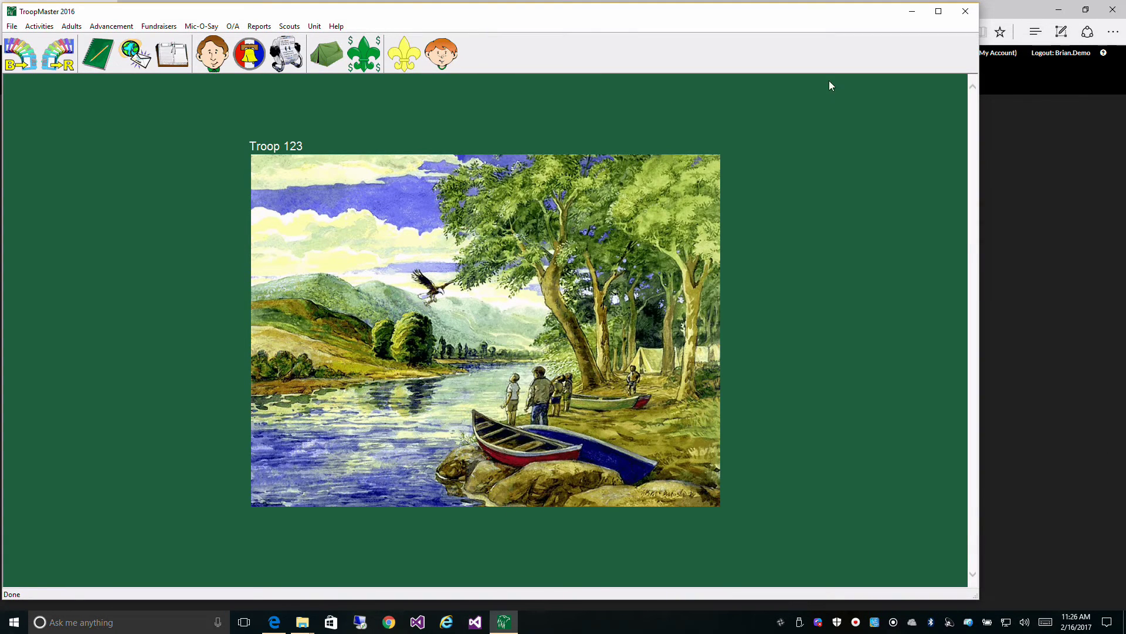
Export the active troop data in TroopMaster 2016 format to the demo folder on the Desktop, skipping the database scan
click(11, 26)
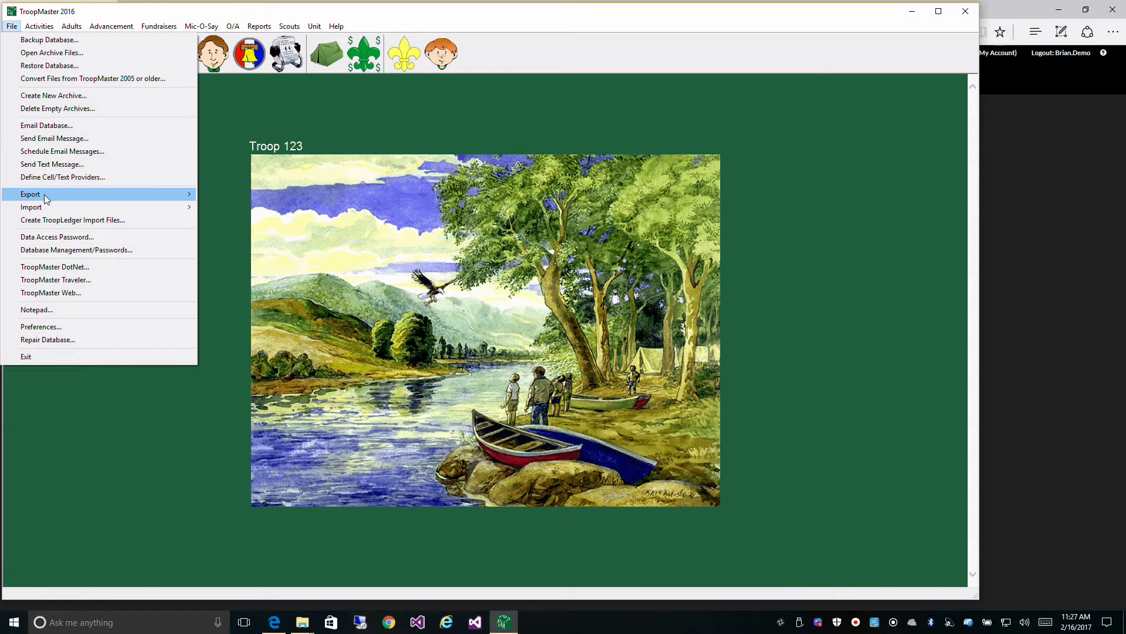
mouse_move(44, 195)
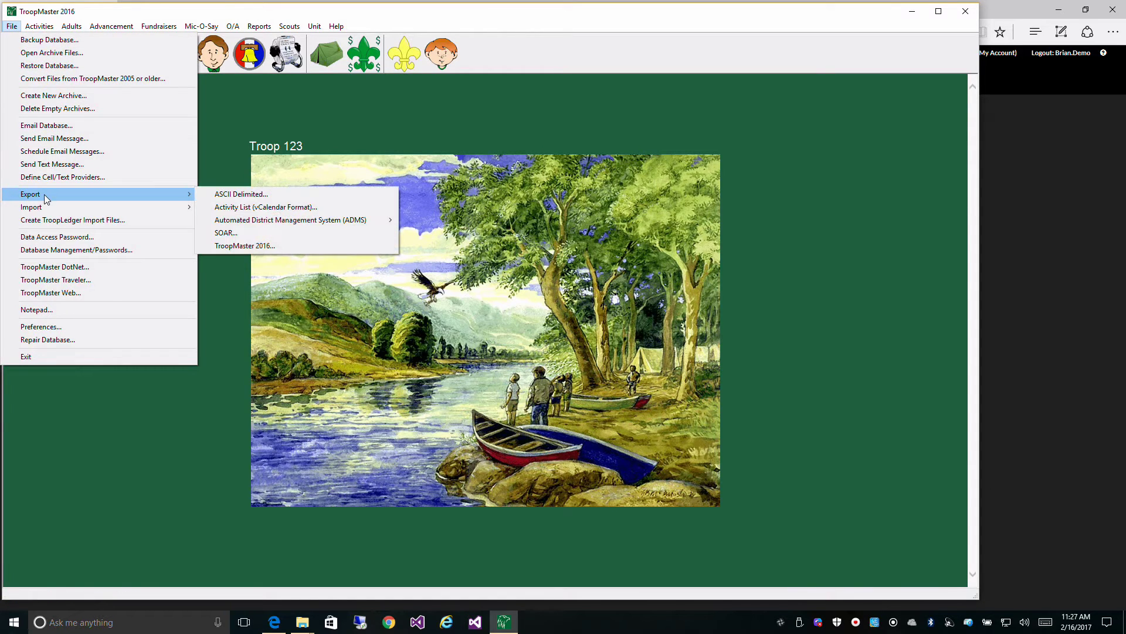
click(238, 245)
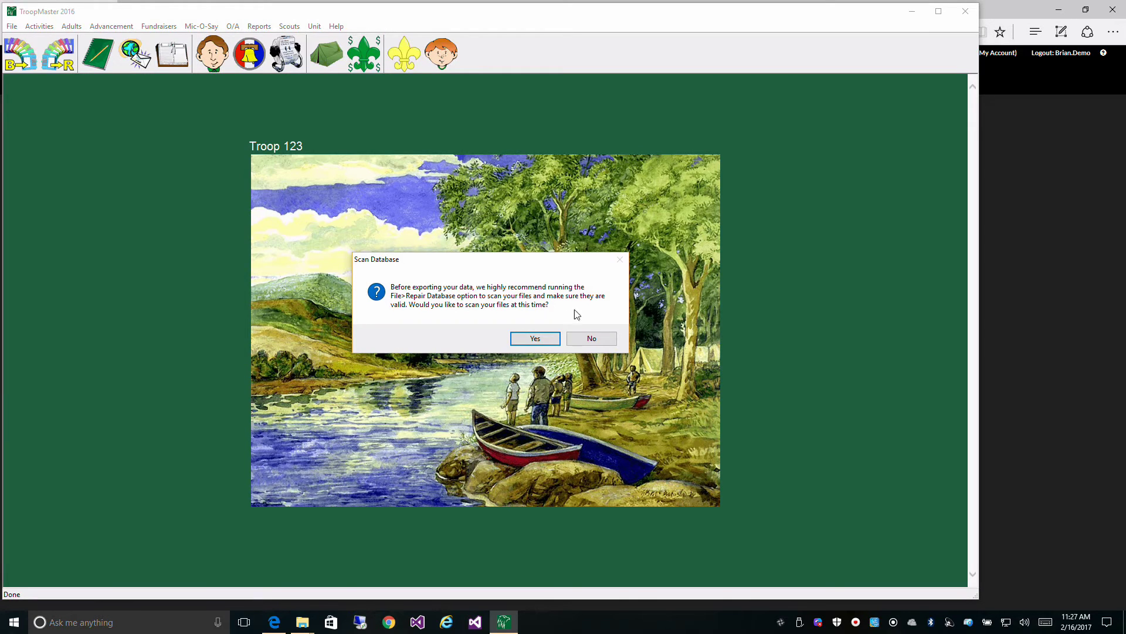
click(591, 338)
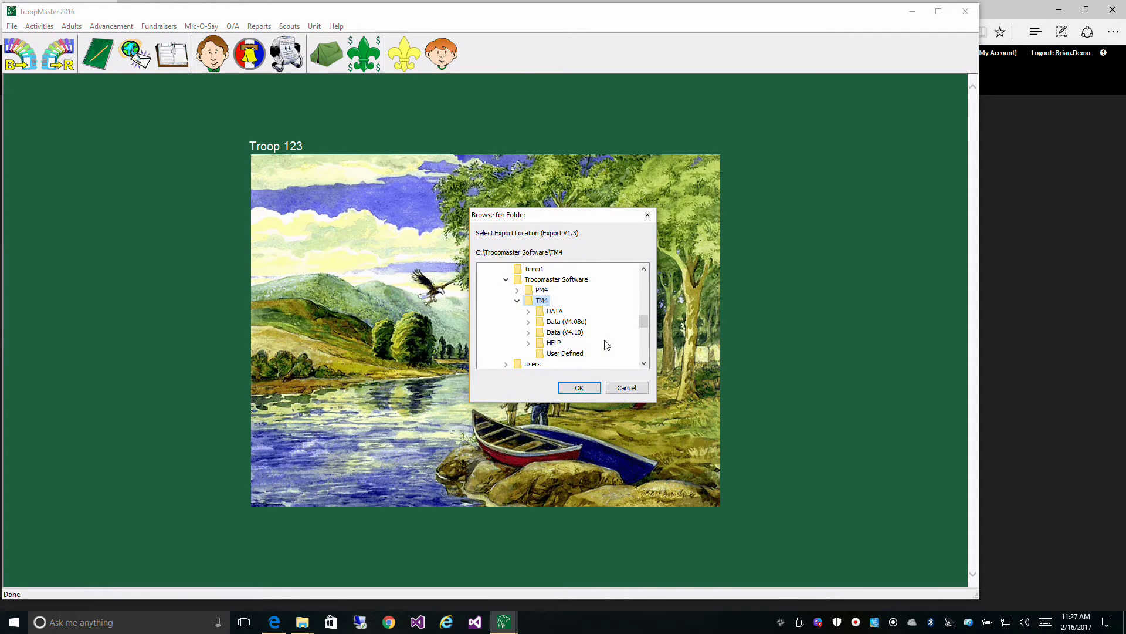
drag(645, 321, 632, 348)
click(503, 269)
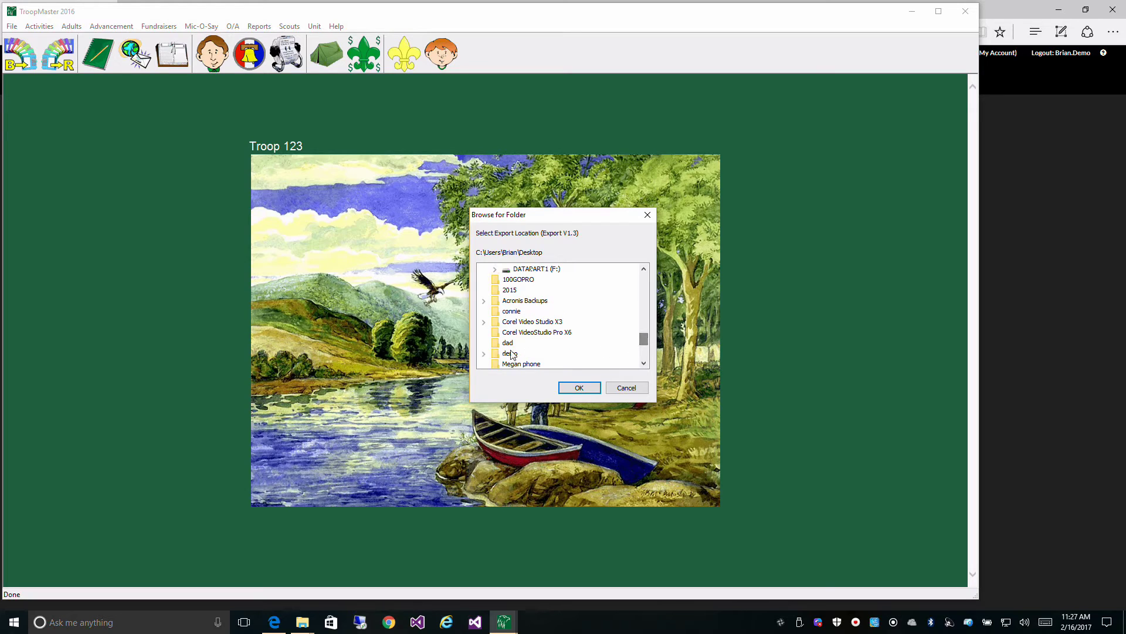
click(503, 354)
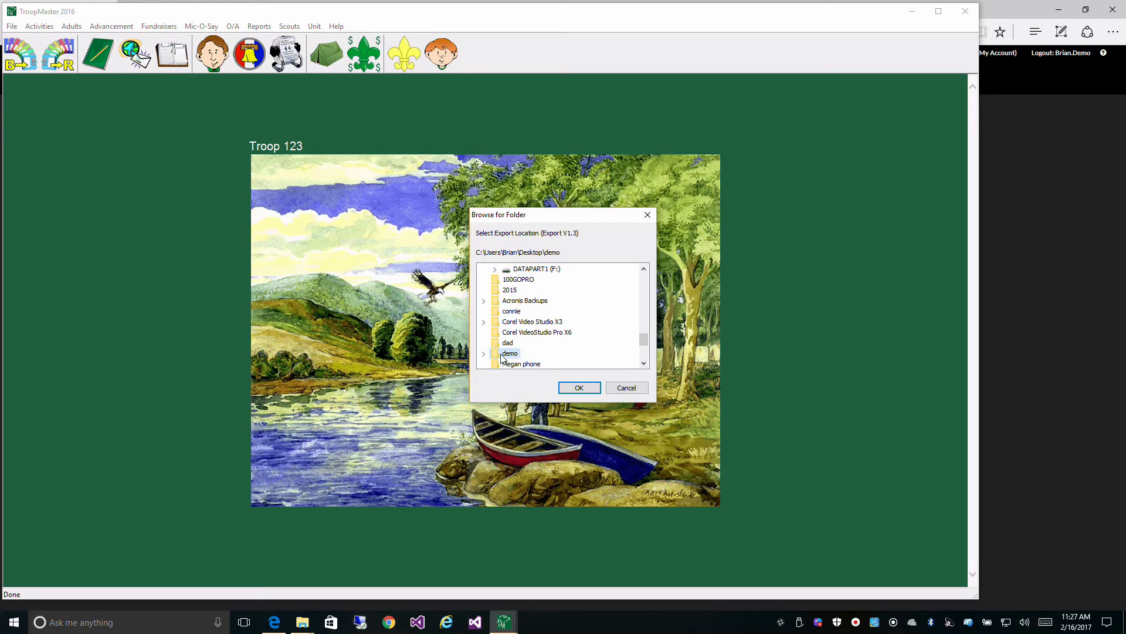
click(580, 389)
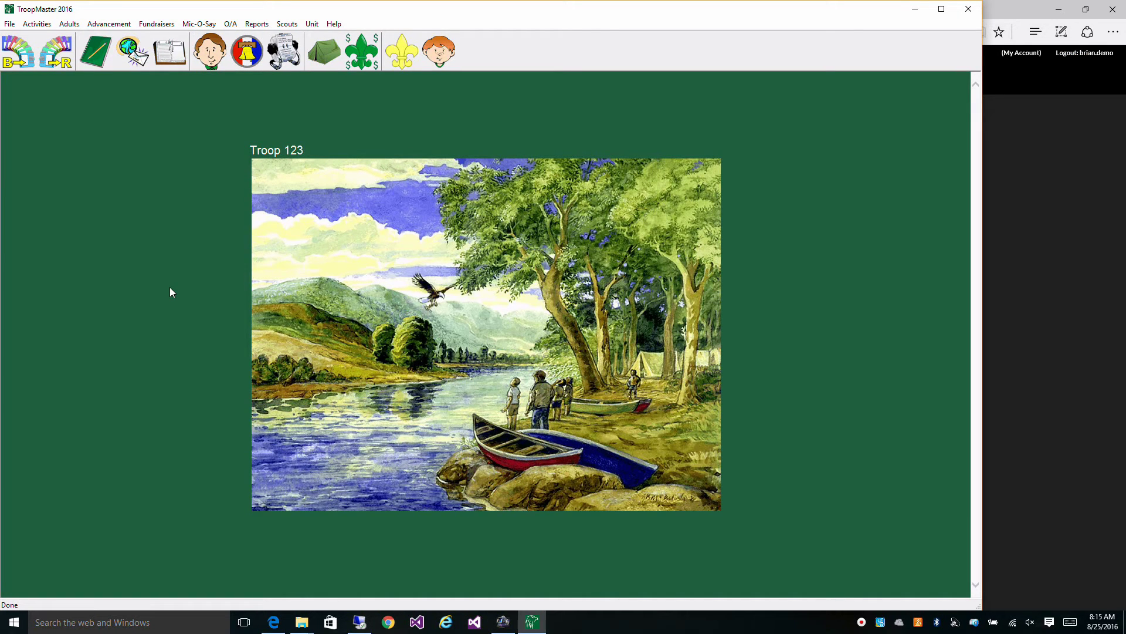
Load the Archive 1 files in place of the active troop data
click(9, 24)
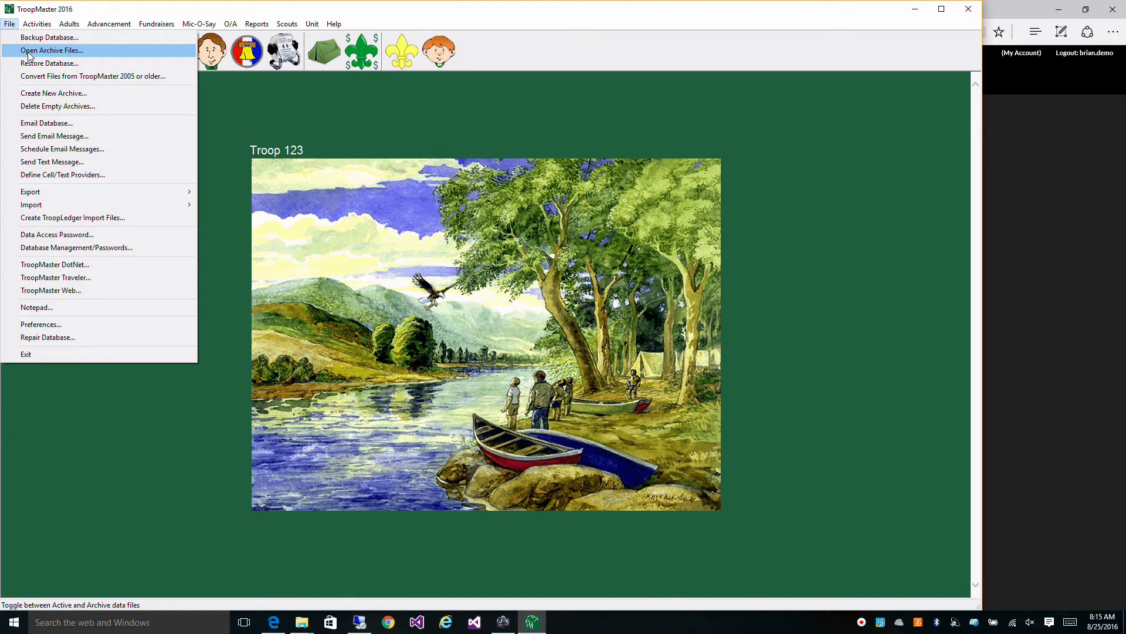
click(28, 52)
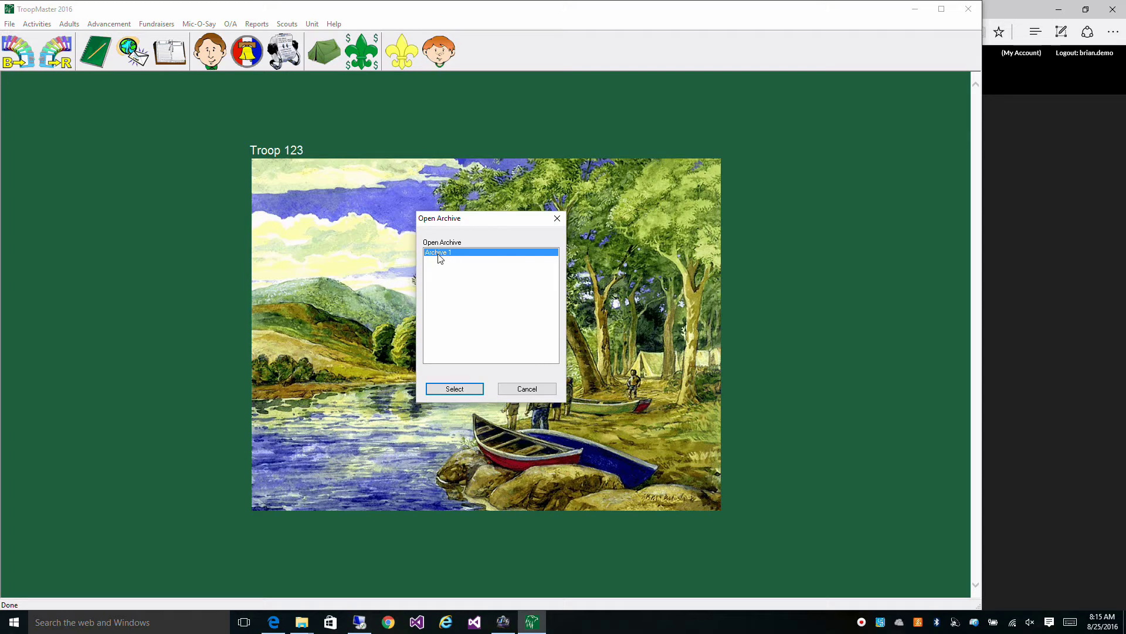
click(455, 389)
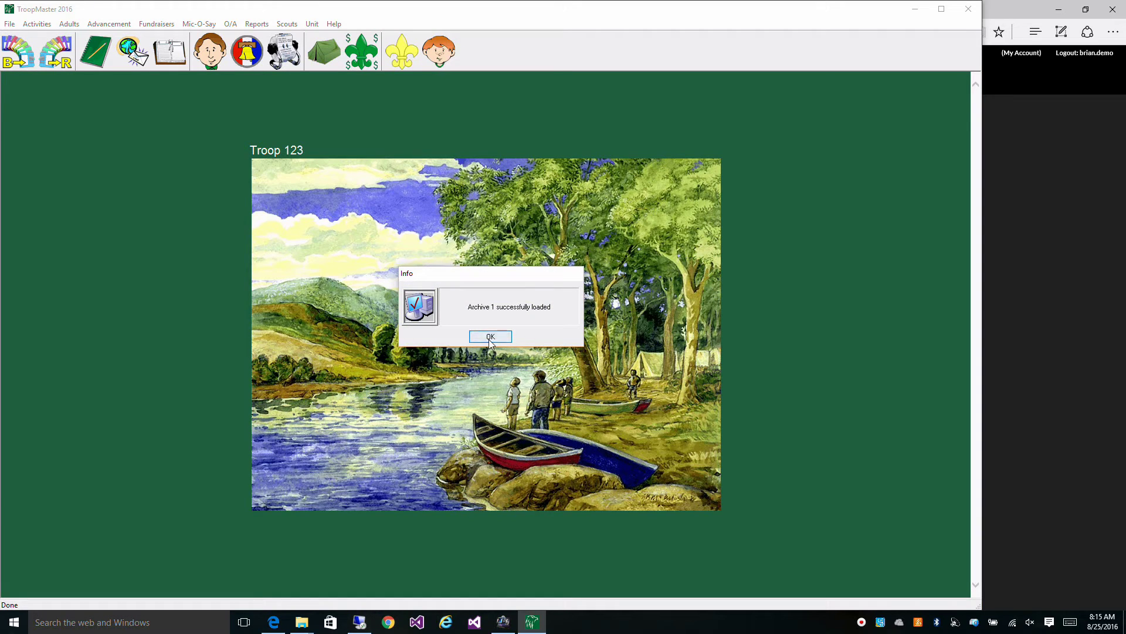
click(490, 337)
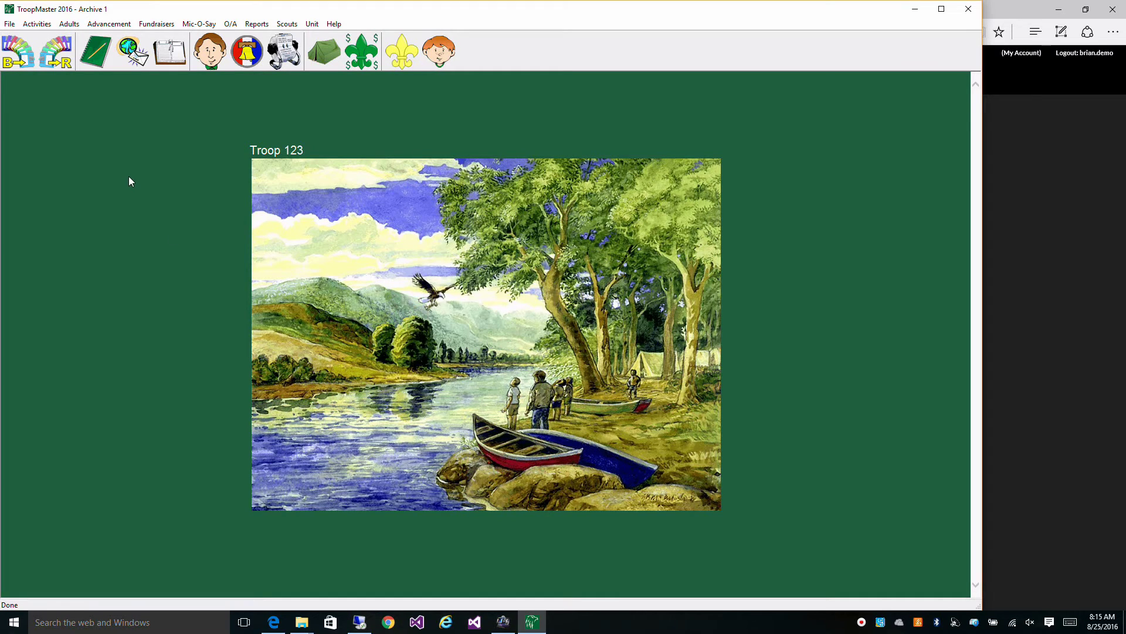
Export the open Archive 1 data in TroopMaster 2016 format to the demo folder on the Desktop
click(9, 24)
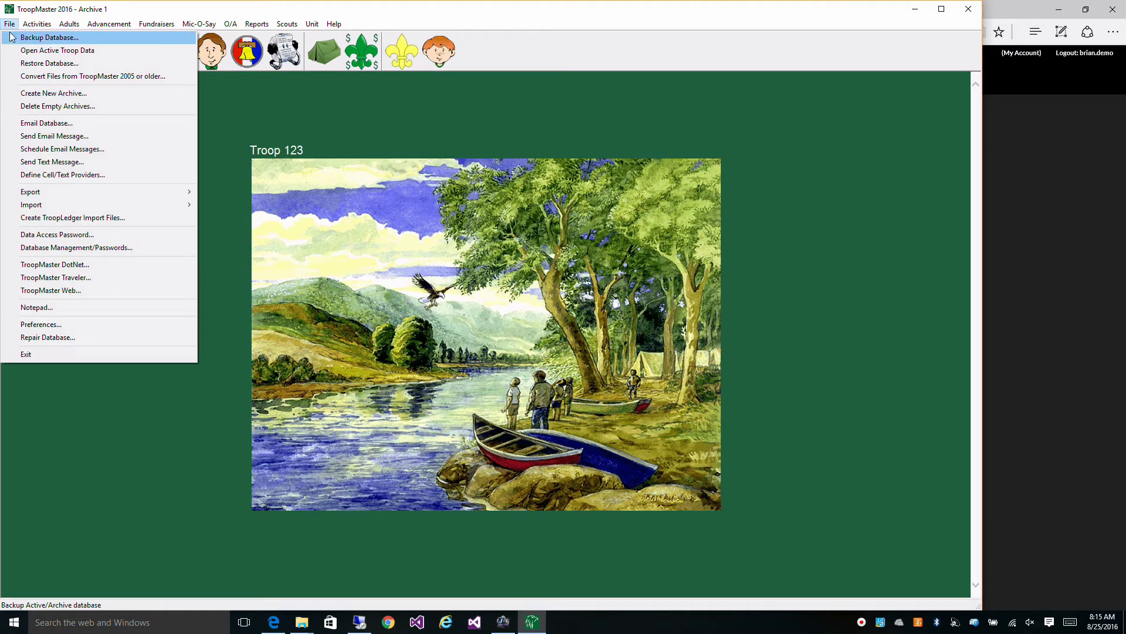
mouse_move(24, 193)
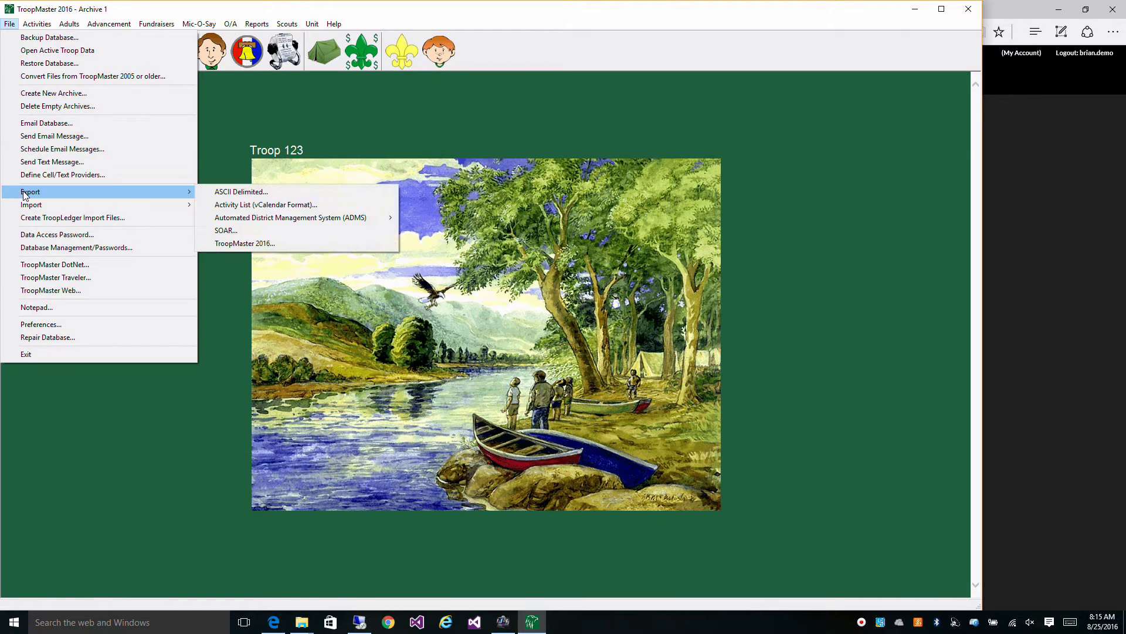
click(245, 244)
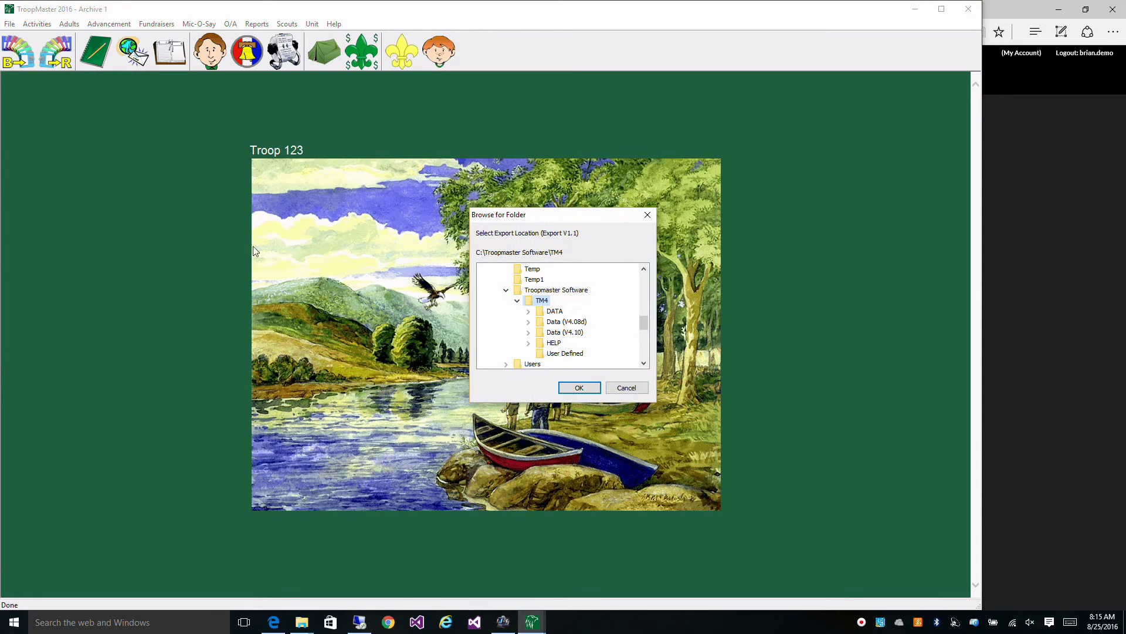
scroll(643, 333, down, 5)
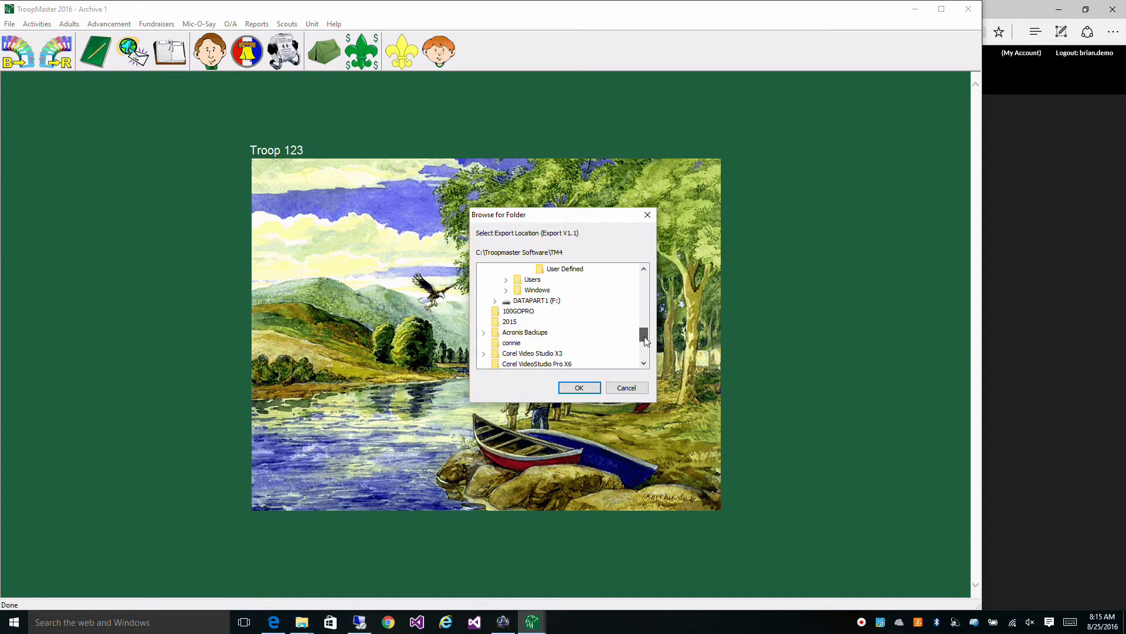
click(510, 321)
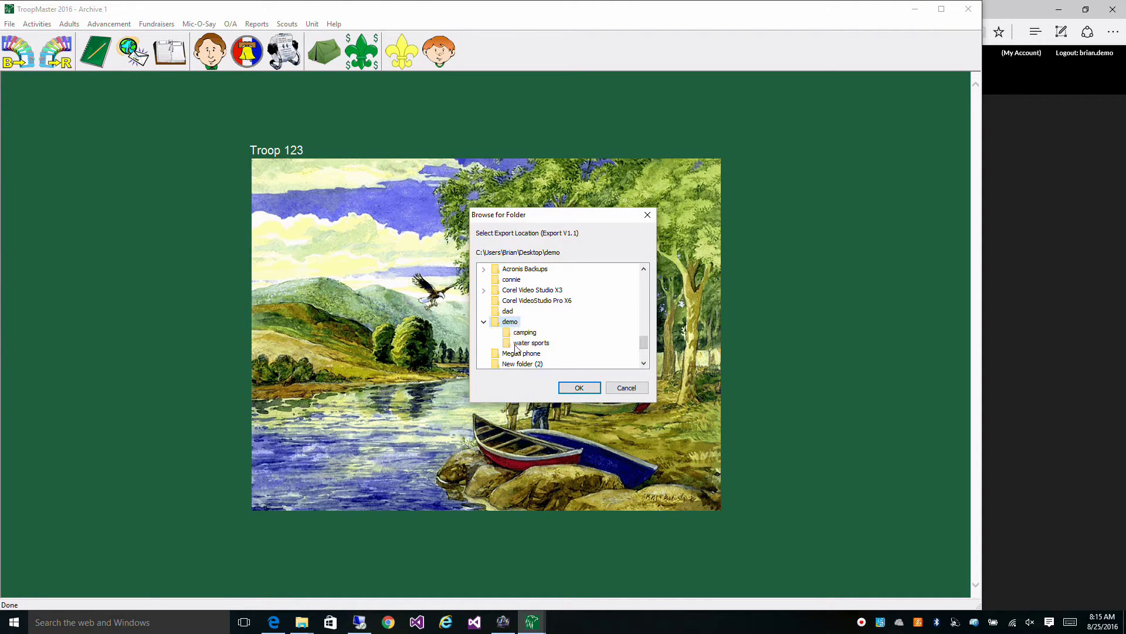
click(578, 388)
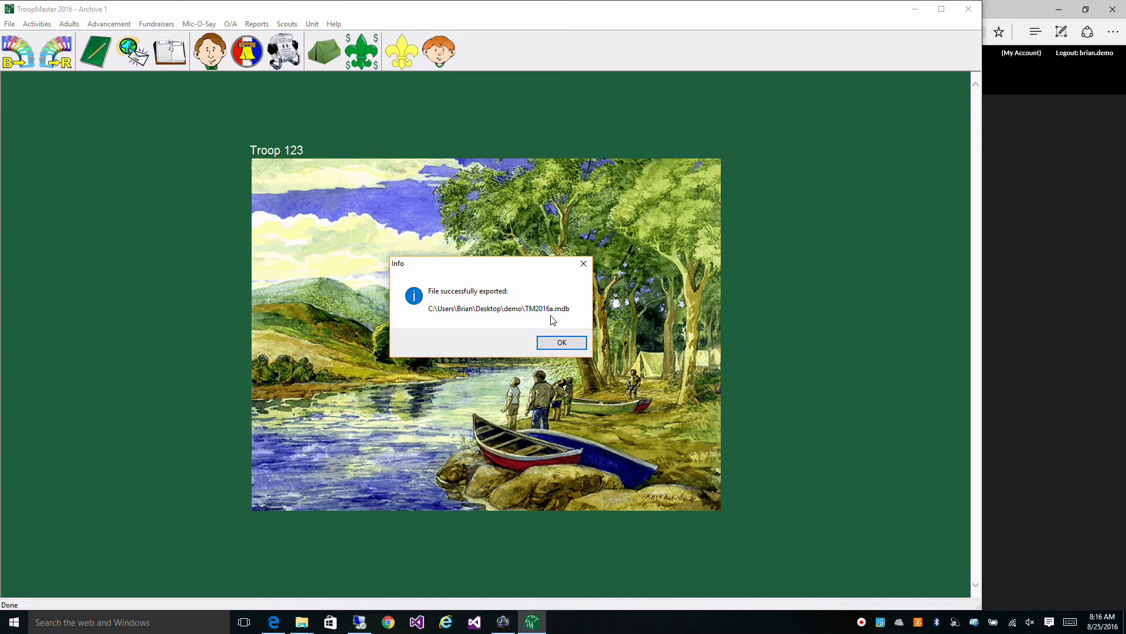
click(562, 343)
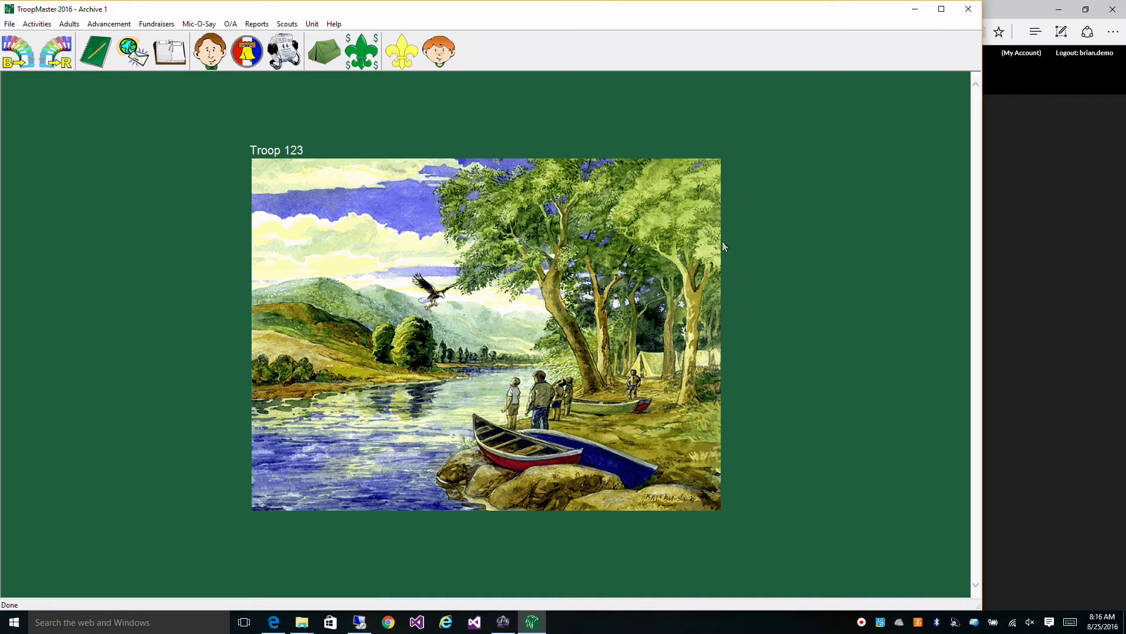
Switch to TroopMaster Web in the browser and open the Import From TroopMaster page
click(1067, 218)
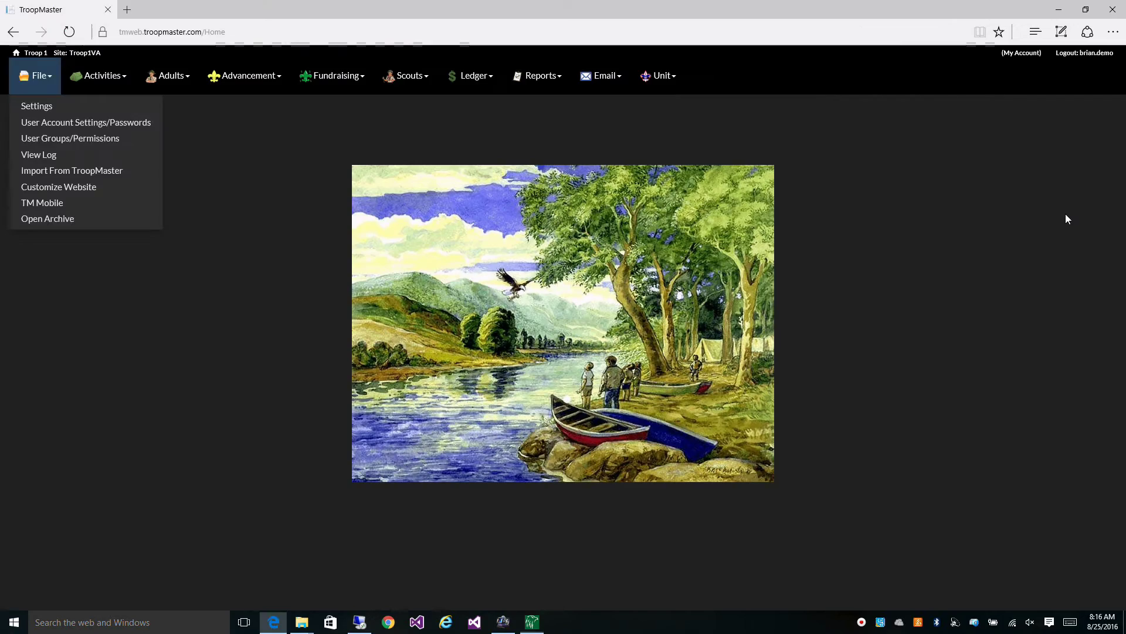
click(38, 82)
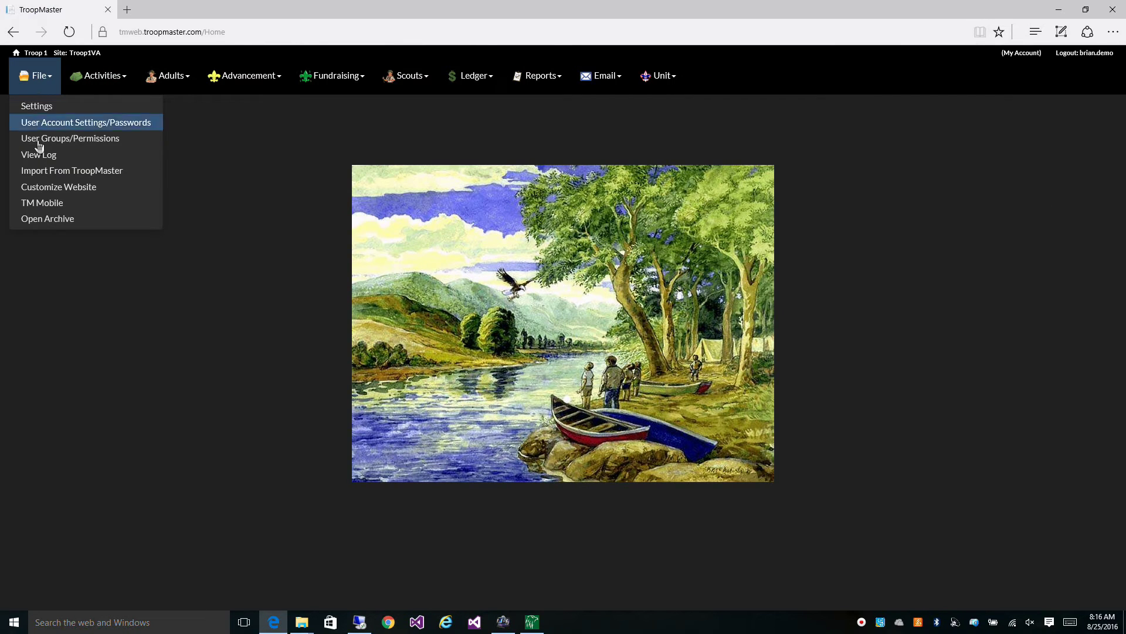
click(64, 177)
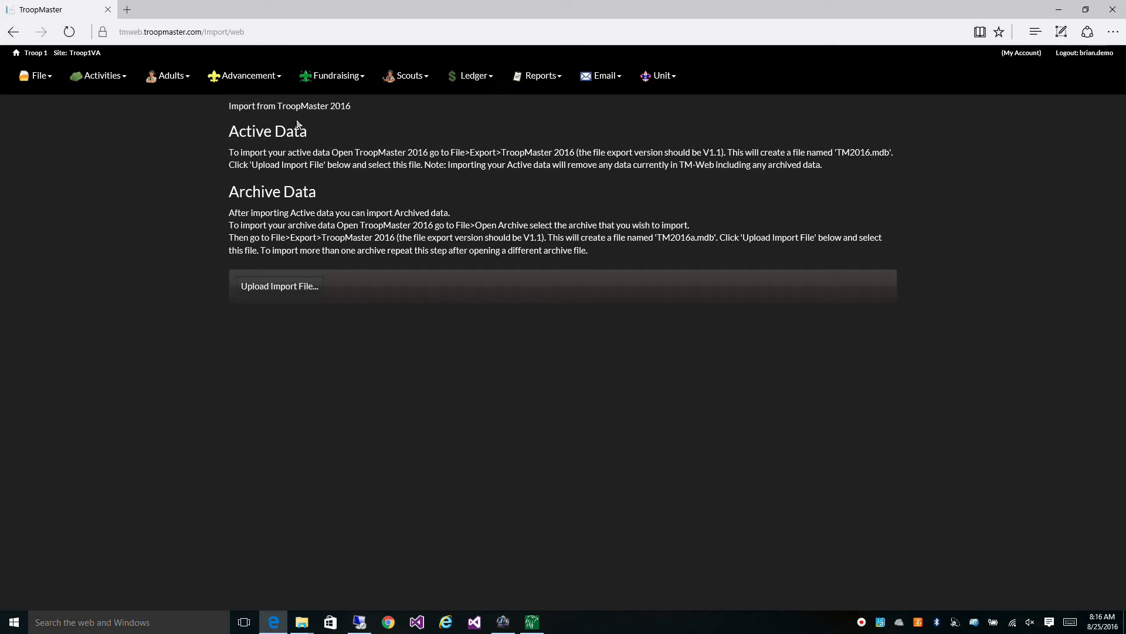
Upload TM2016.mdb from the demo folder on the Desktop and confirm importing it as a new database with the active data
click(266, 291)
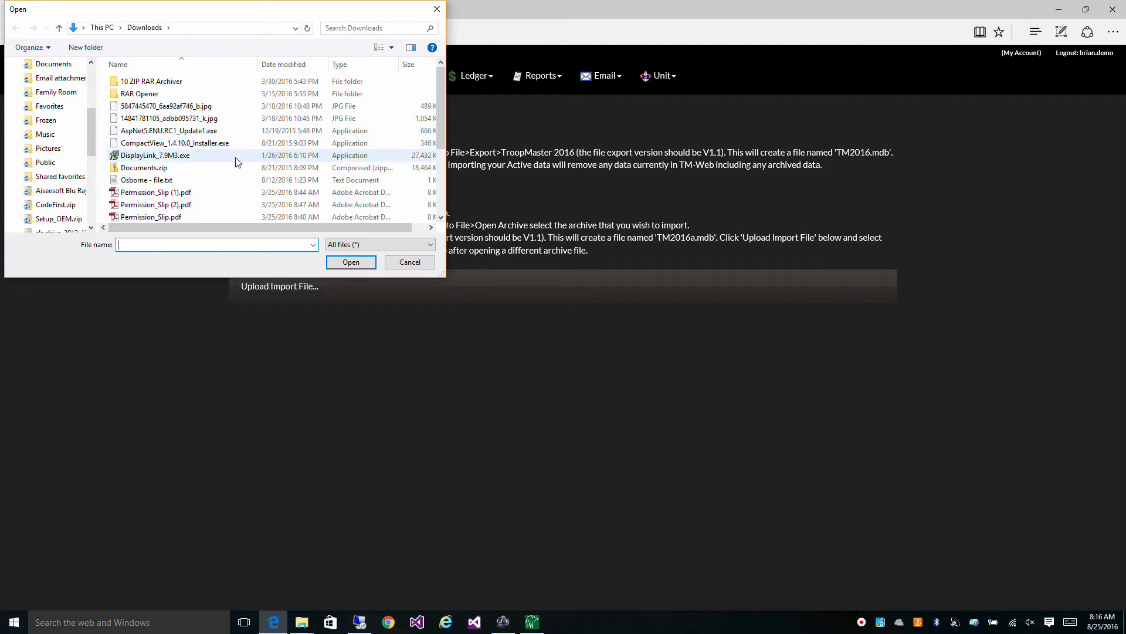
scroll(227, 172, down, 2)
scroll(226, 175, down, 1)
scroll(226, 175, up, 2)
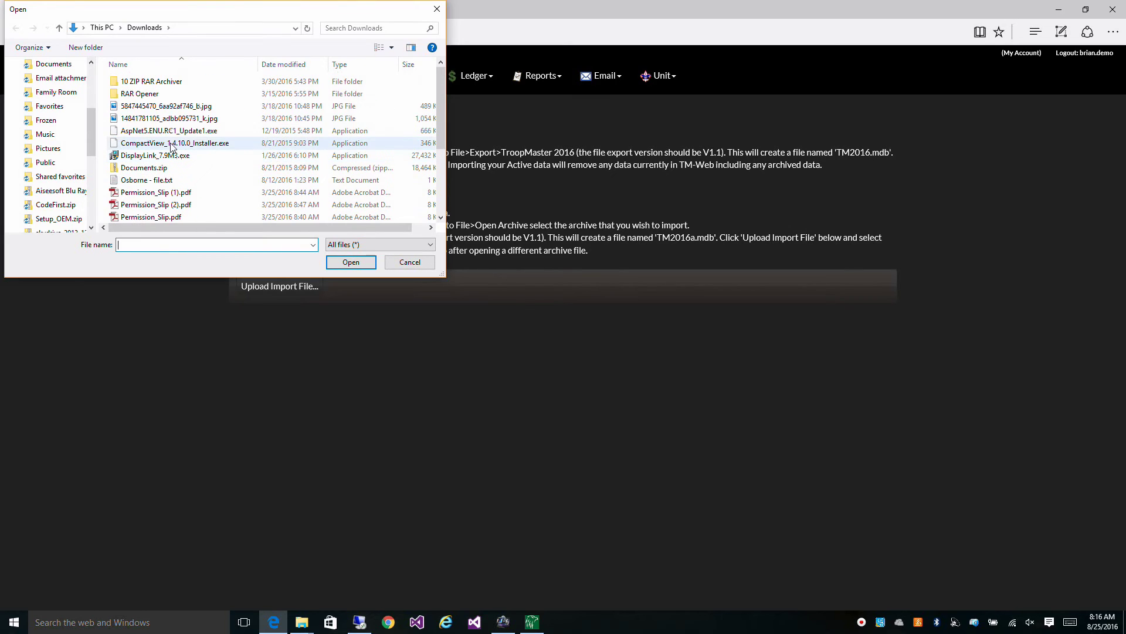
click(101, 28)
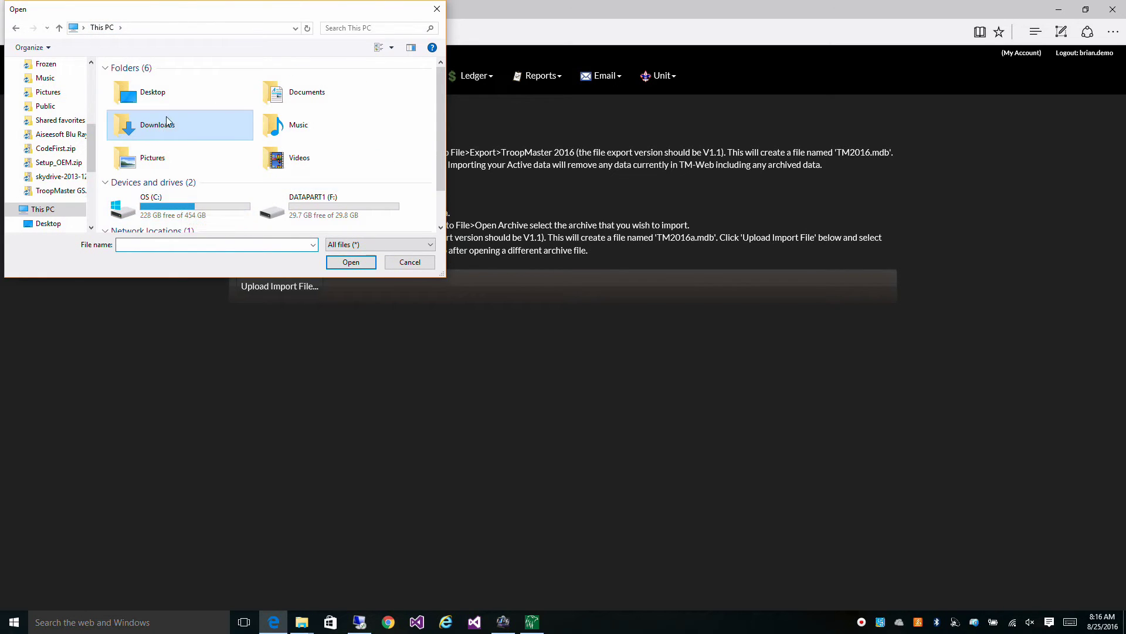
click(168, 98)
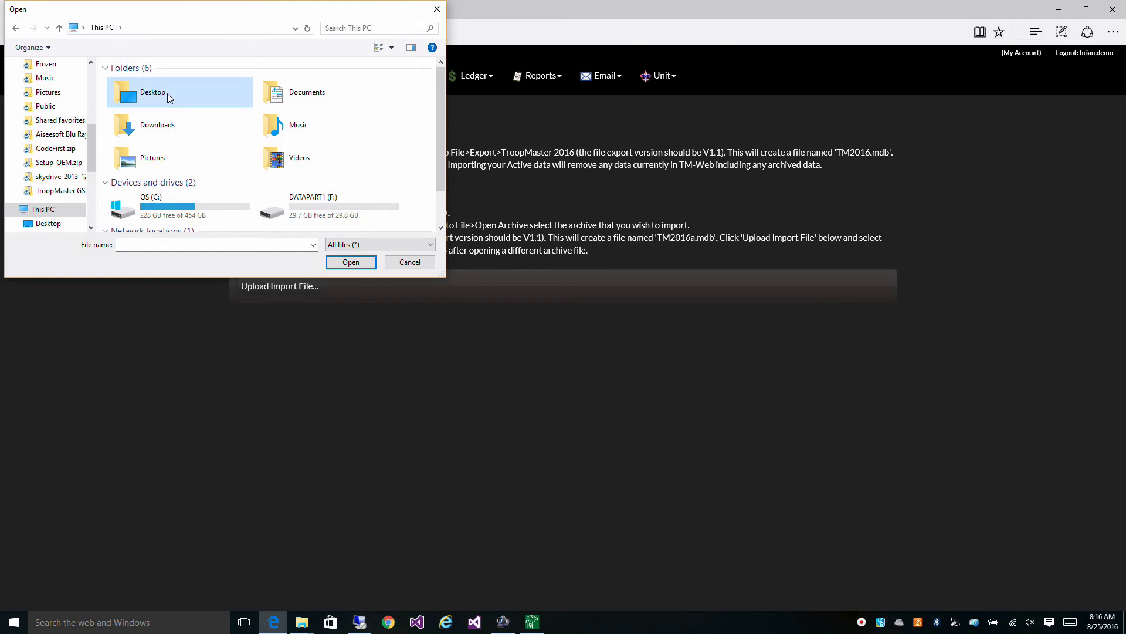
double_click(167, 93)
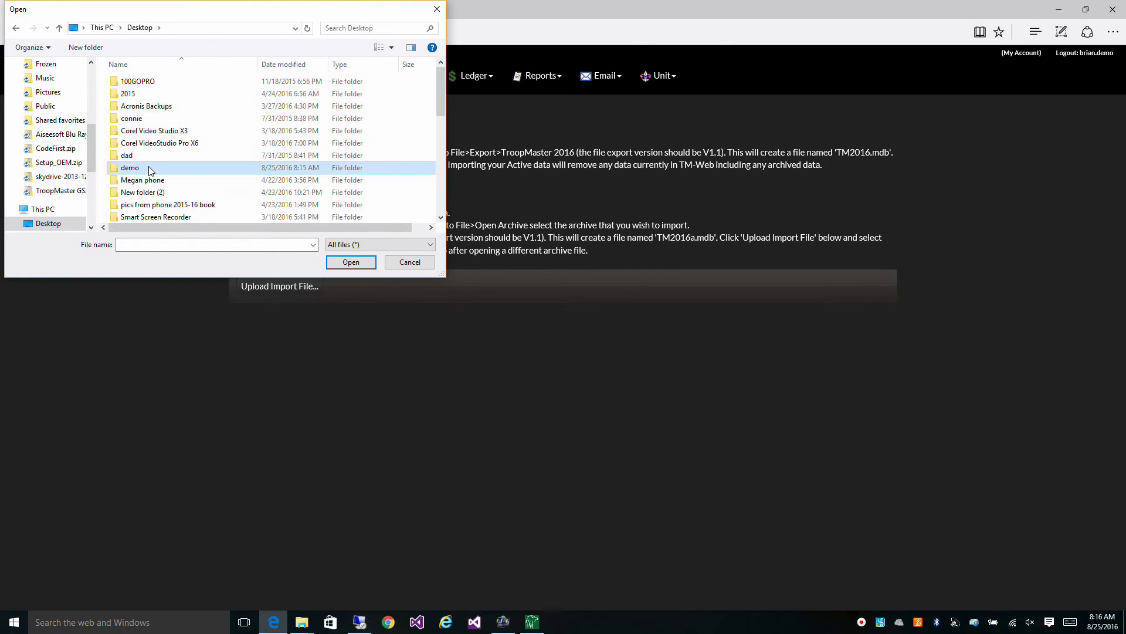
double_click(138, 168)
click(345, 107)
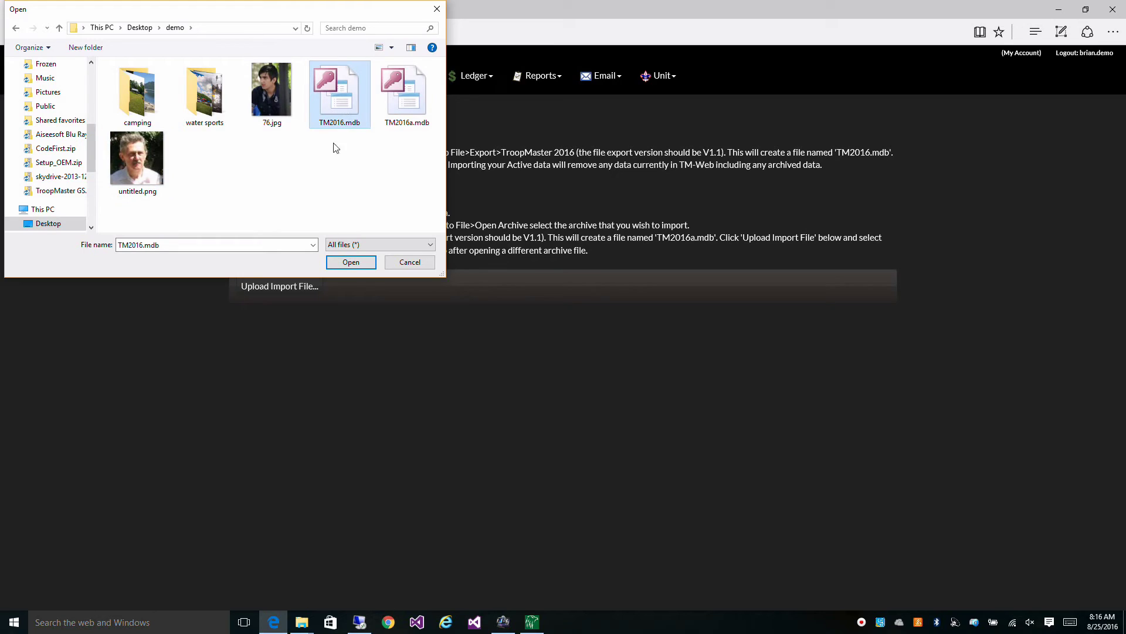
click(342, 266)
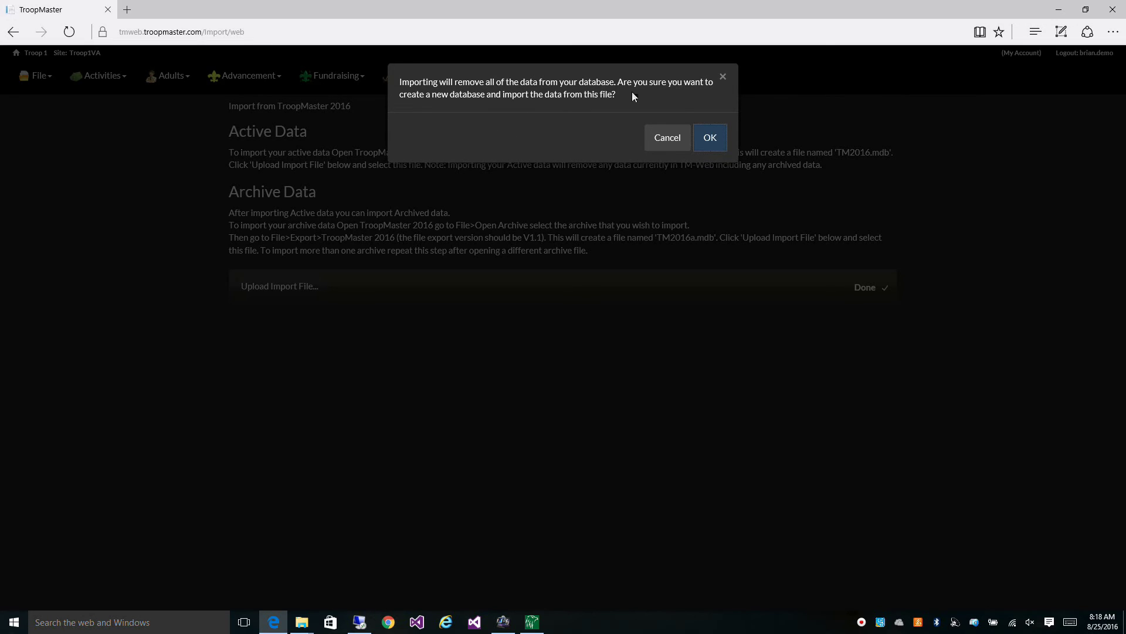
click(713, 137)
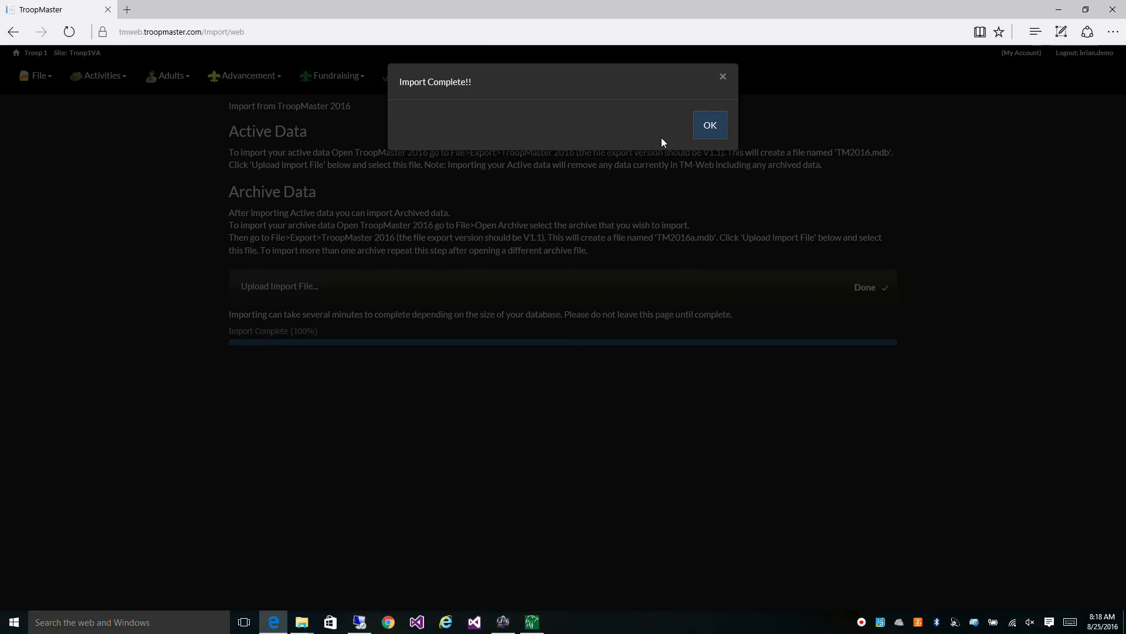
click(709, 128)
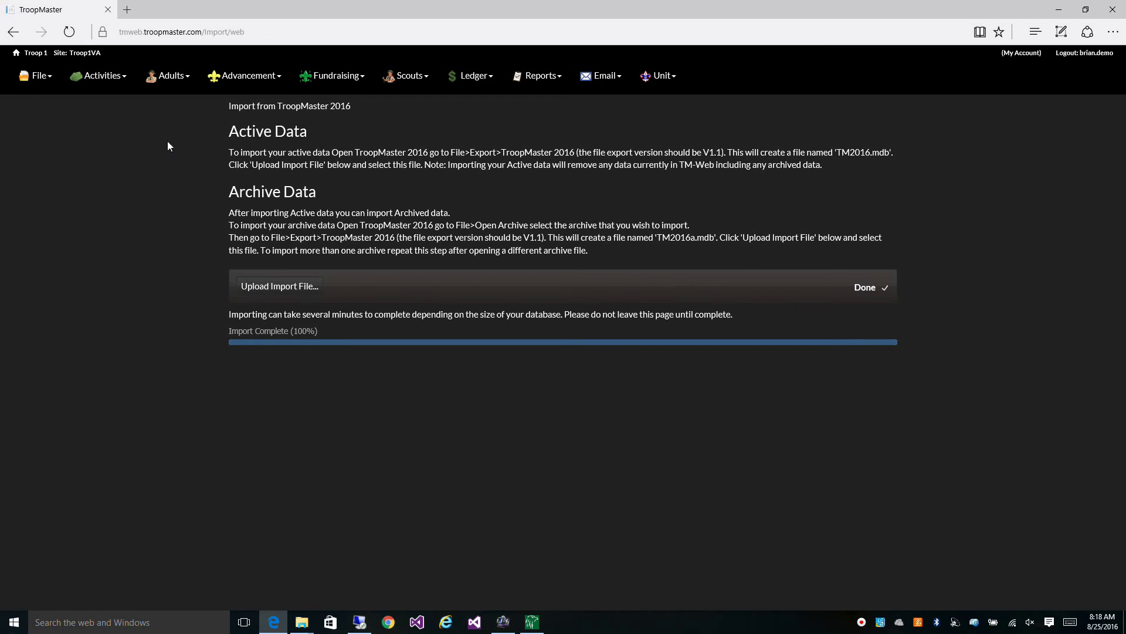
Upload TM2016a.mdb from the demo folder and confirm importing its archived data
click(35, 79)
click(269, 289)
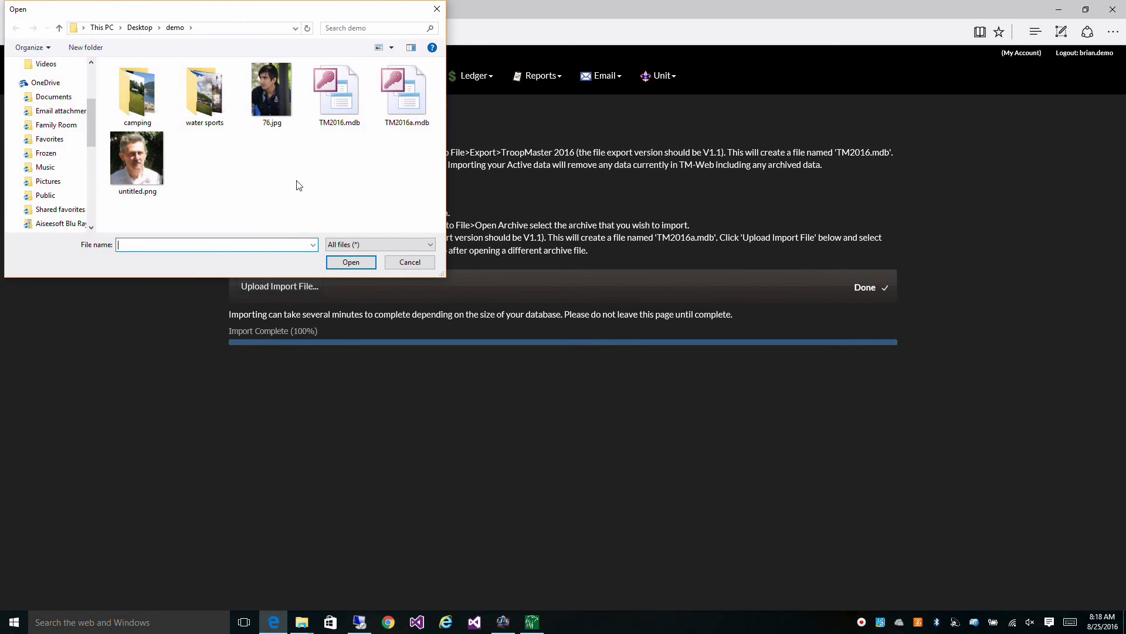
click(415, 98)
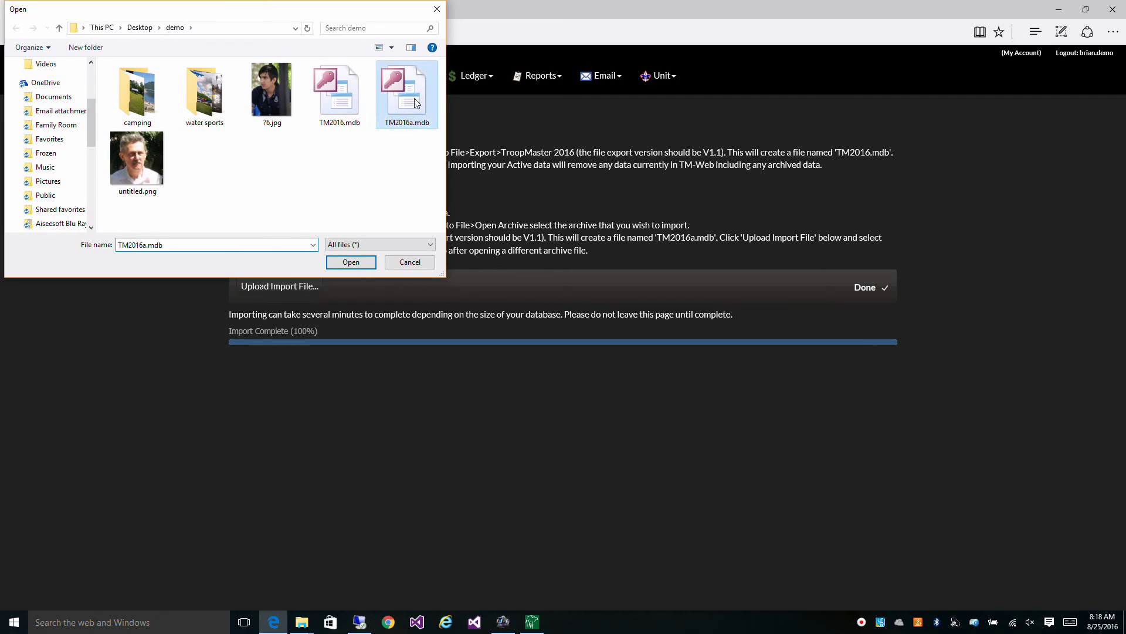
click(353, 262)
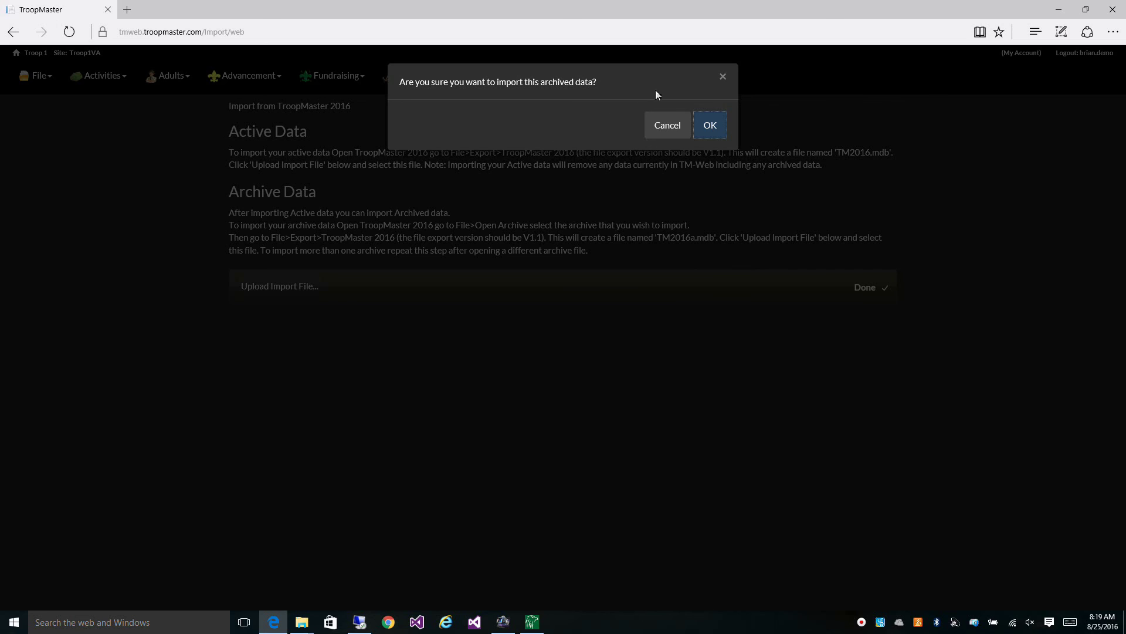
click(711, 127)
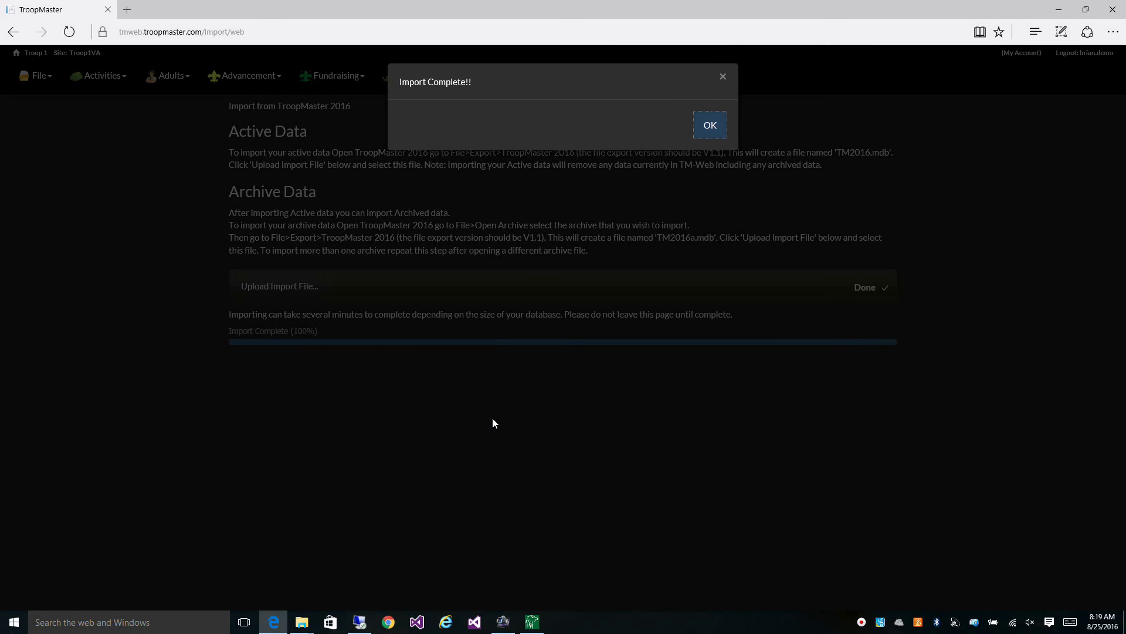
click(713, 130)
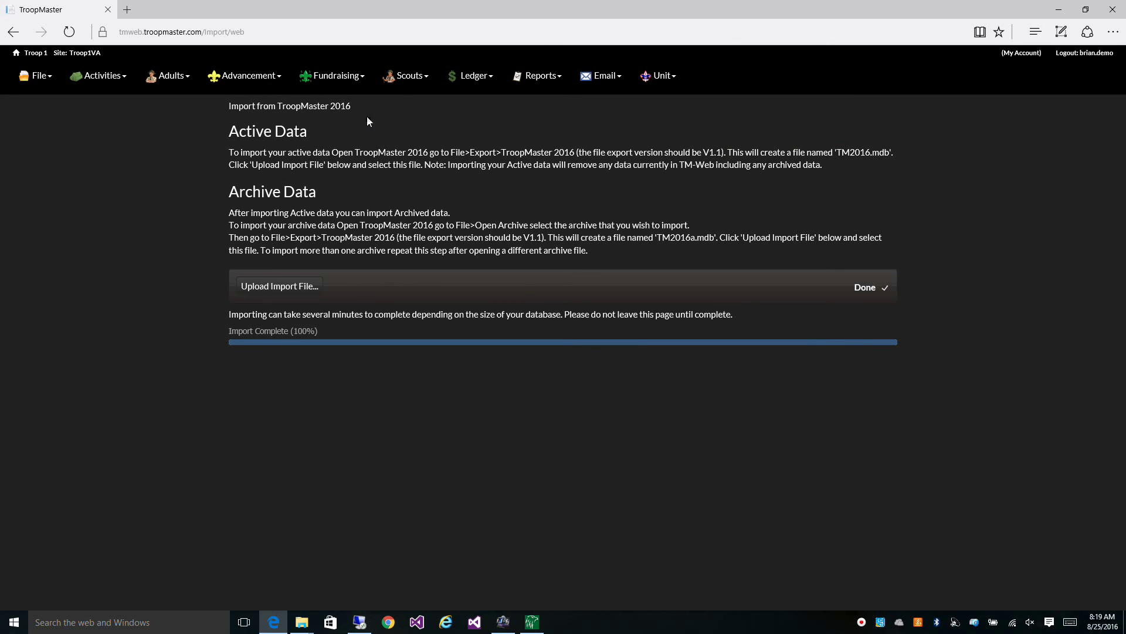
Check the active scouts in Scout Management, and open the archive to check its scout list as well
click(405, 75)
click(403, 107)
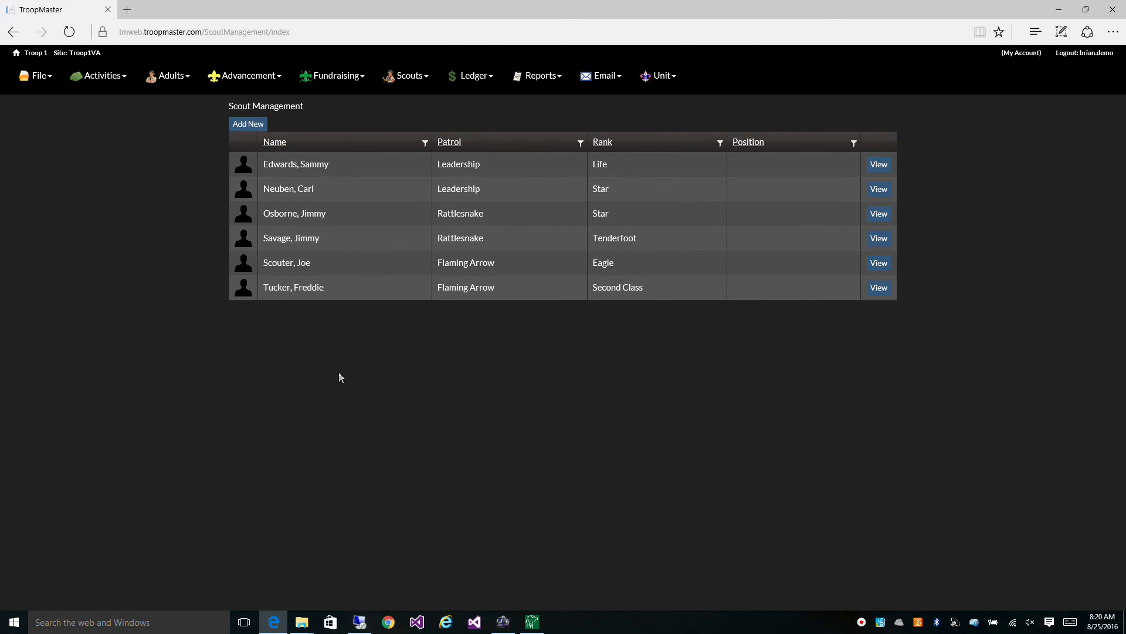
click(32, 79)
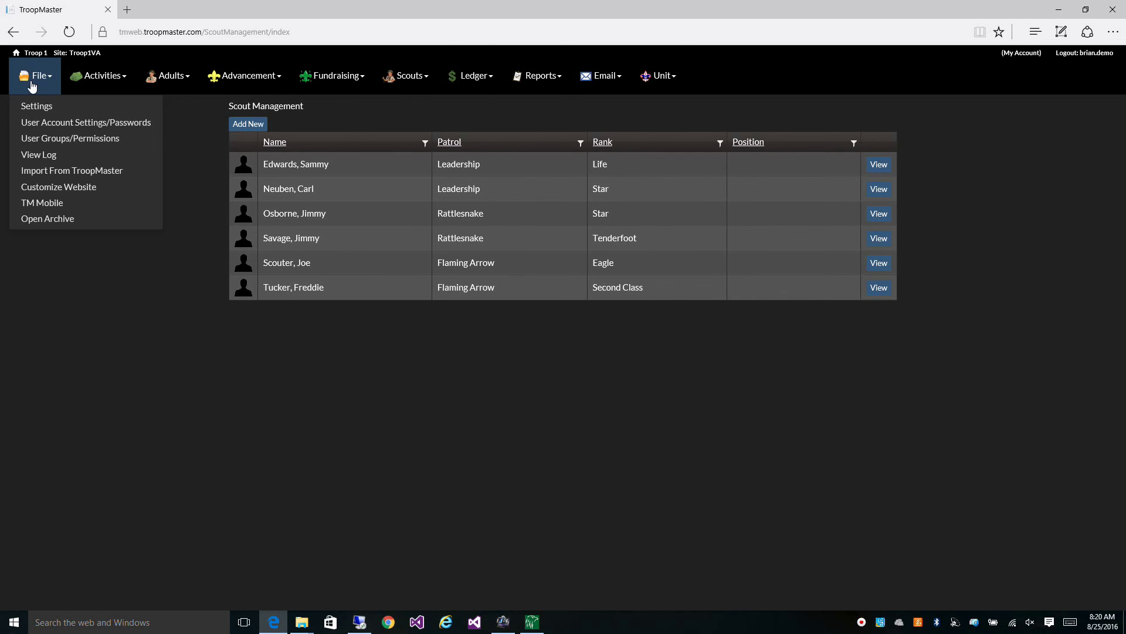
click(34, 220)
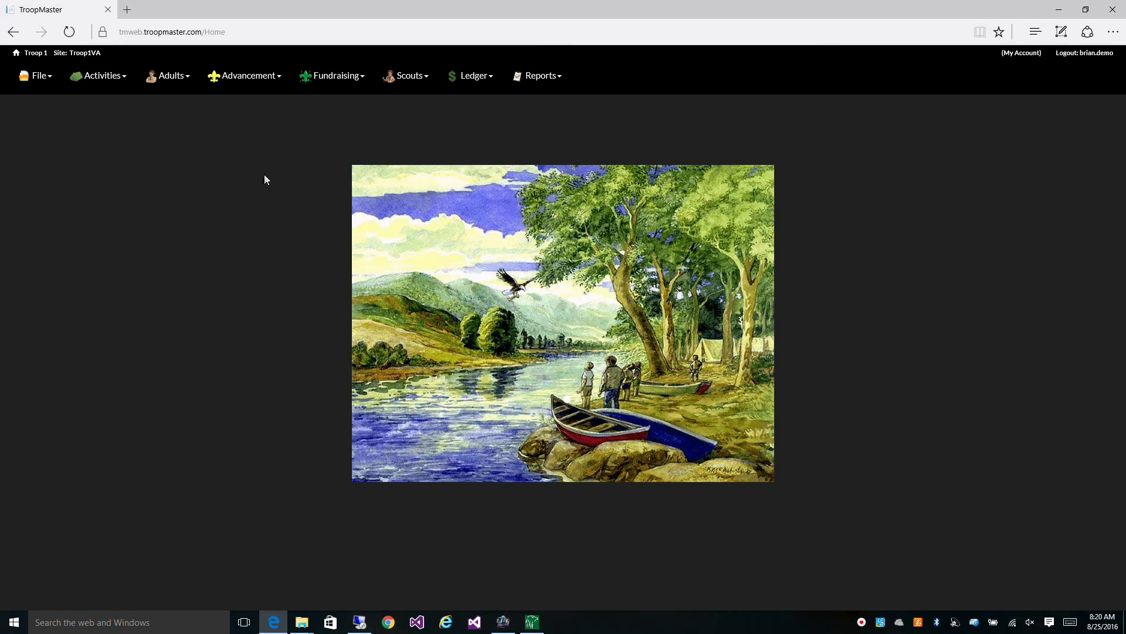
click(410, 82)
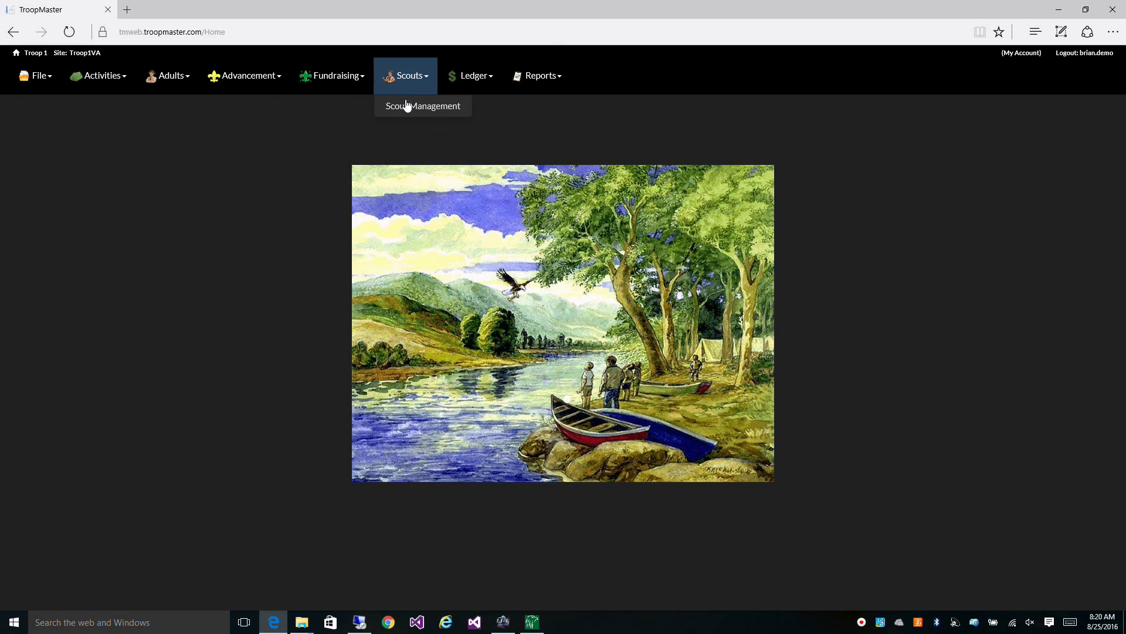
click(406, 105)
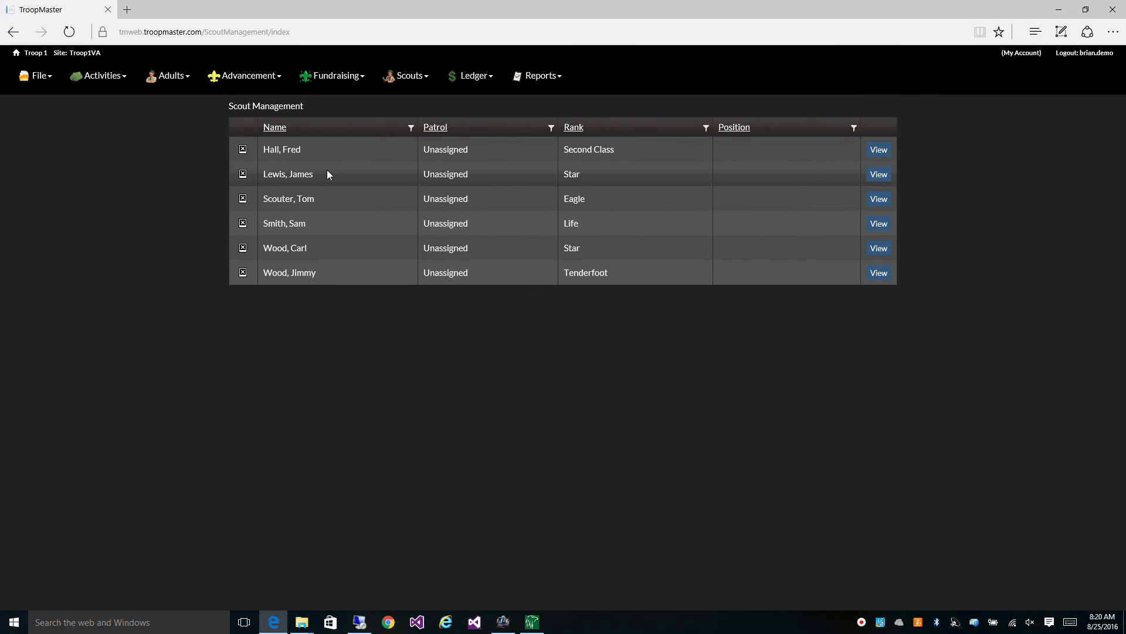